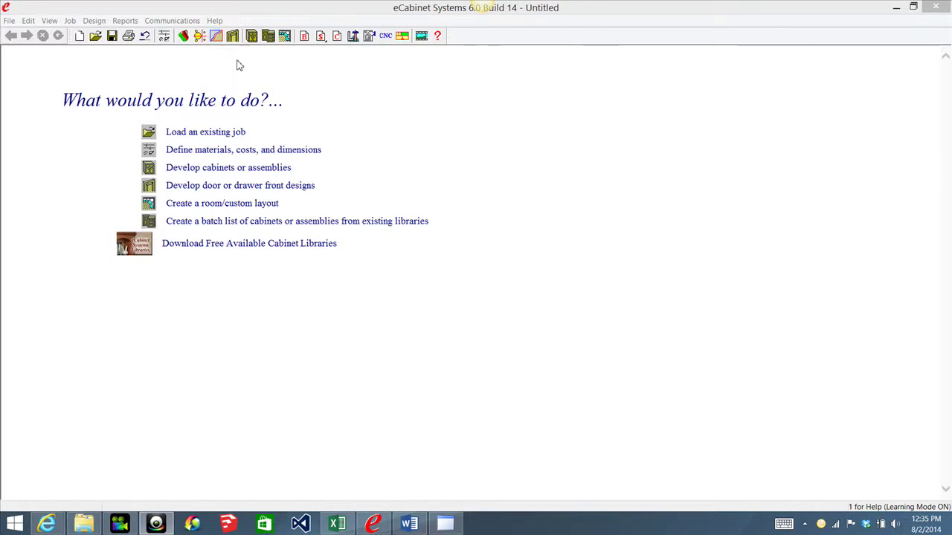
- Open the Batch Cabinets page and expand the library cabinet selection pane
{"action": "left_click", "coordinate": [267, 36]}
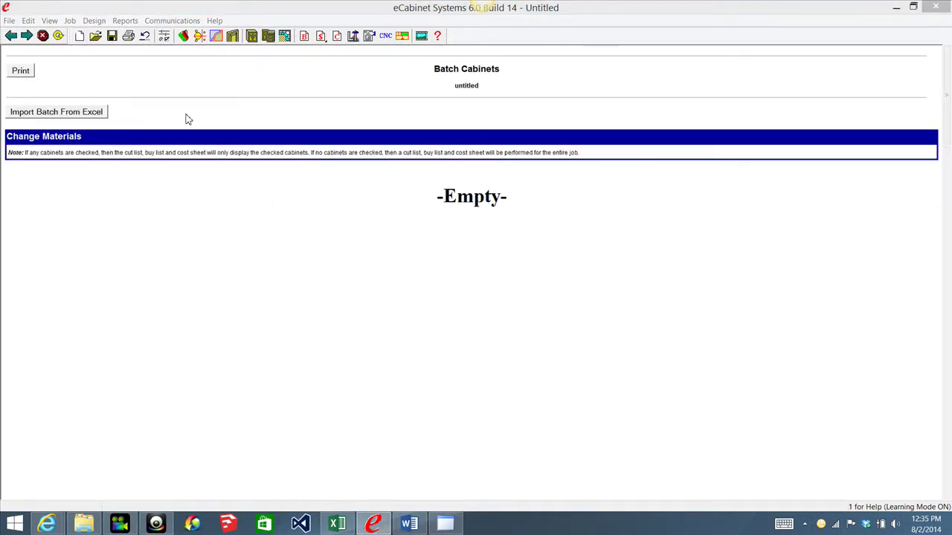
{"action": "mouse_move", "coordinate": [945, 95]}
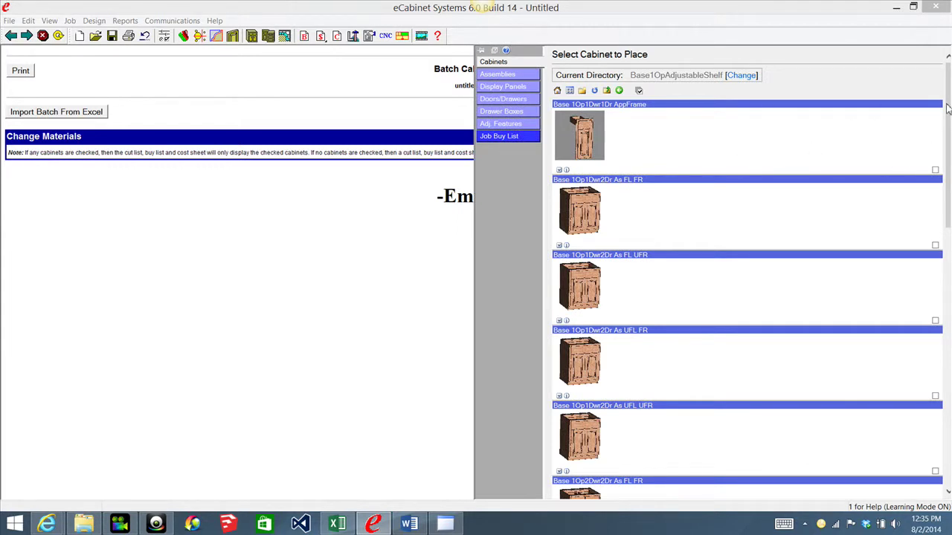
{"action": "left_click_drag", "start_coordinate": [947, 109], "coordinate": [947, 64]}
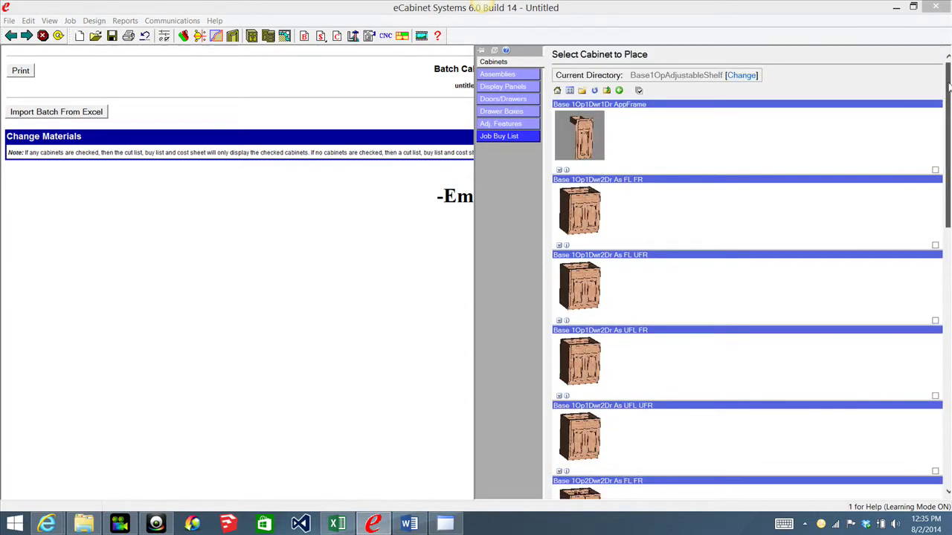
- Check the Base 1Op1Dwr2Dr As FL FR, As FL UFR and As UFL FR cabinets
{"action": "left_click", "coordinate": [639, 91]}
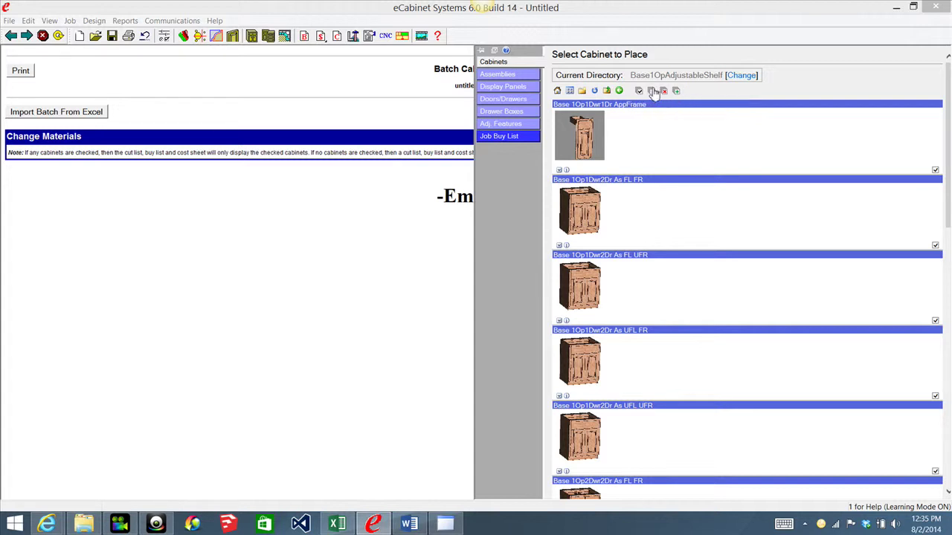
{"action": "left_click", "coordinate": [652, 90]}
{"action": "left_click", "coordinate": [935, 245]}
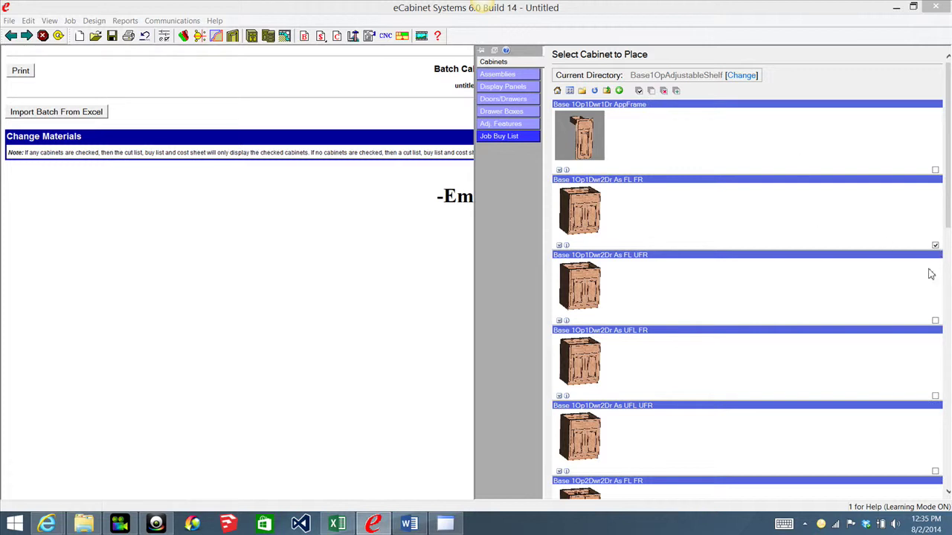
{"action": "left_click", "coordinate": [935, 321]}
{"action": "left_click", "coordinate": [935, 396]}
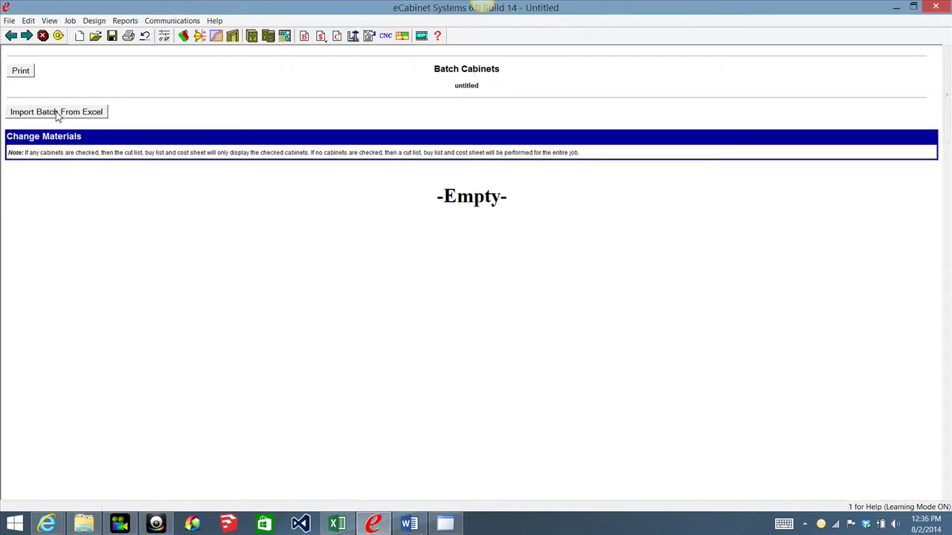
- Load all checked cabinets into the batch and open the first batch cabinet, B1
{"action": "mouse_move", "coordinate": [792, 93]}
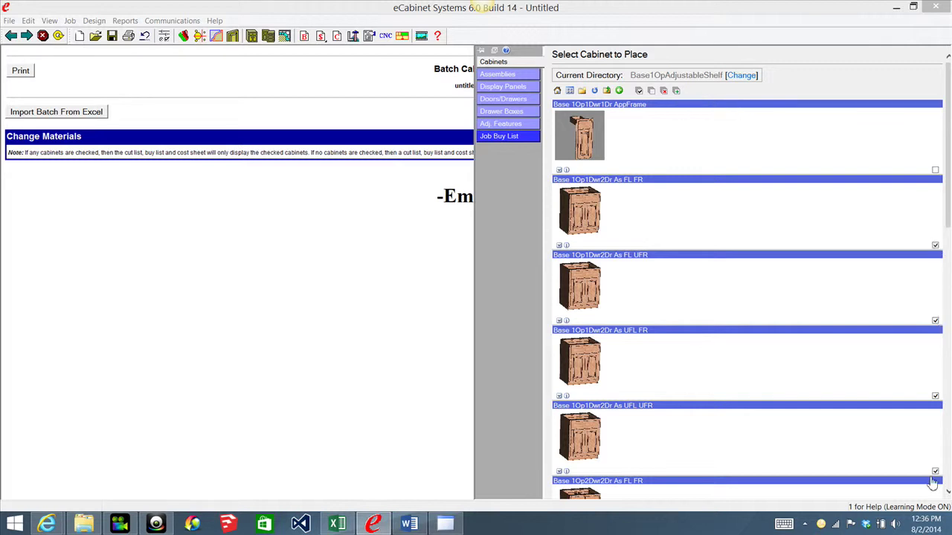
{"action": "left_click", "coordinate": [677, 90]}
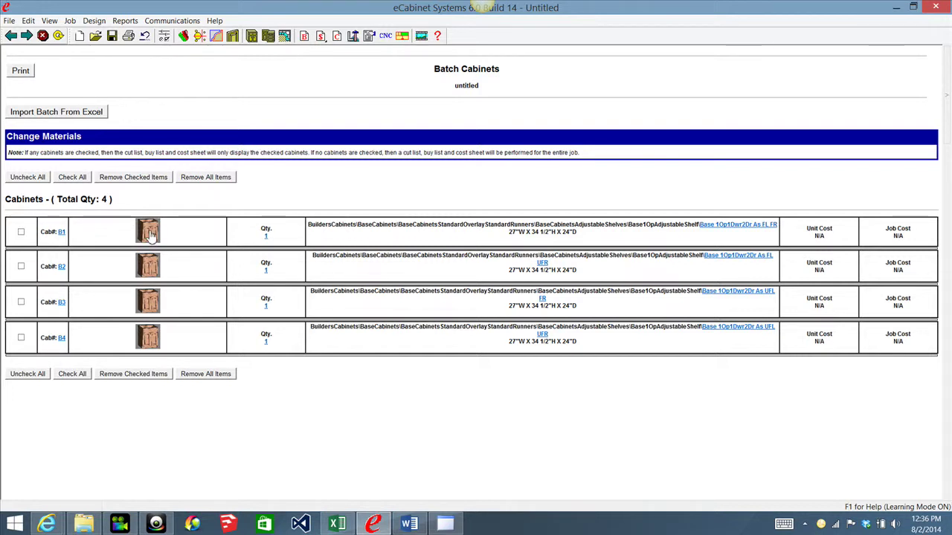
{"action": "left_click", "coordinate": [149, 235]}
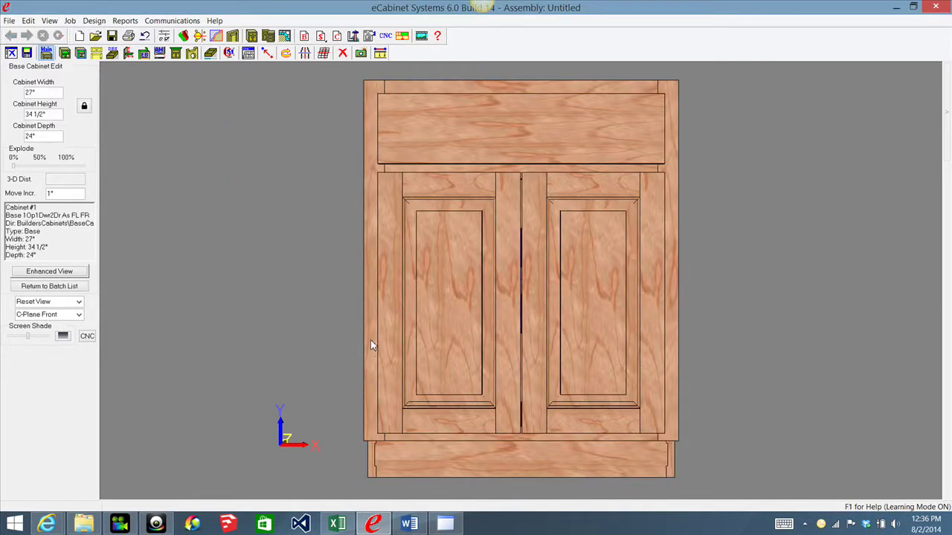
- Inspect cabinet B1 from below and from a rotated angle, then return to the front view
{"action": "mouse_move", "coordinate": [372, 345]}
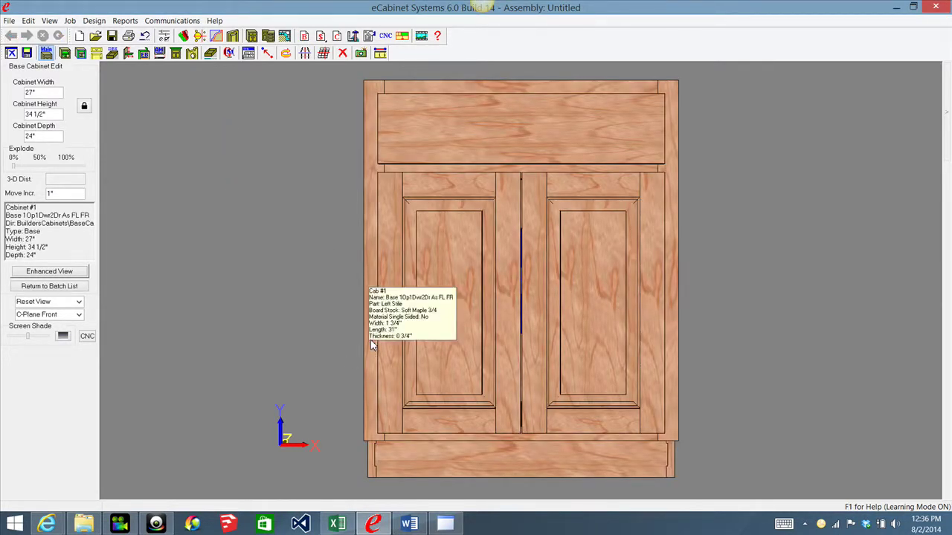
{"action": "key", "text": "t"}
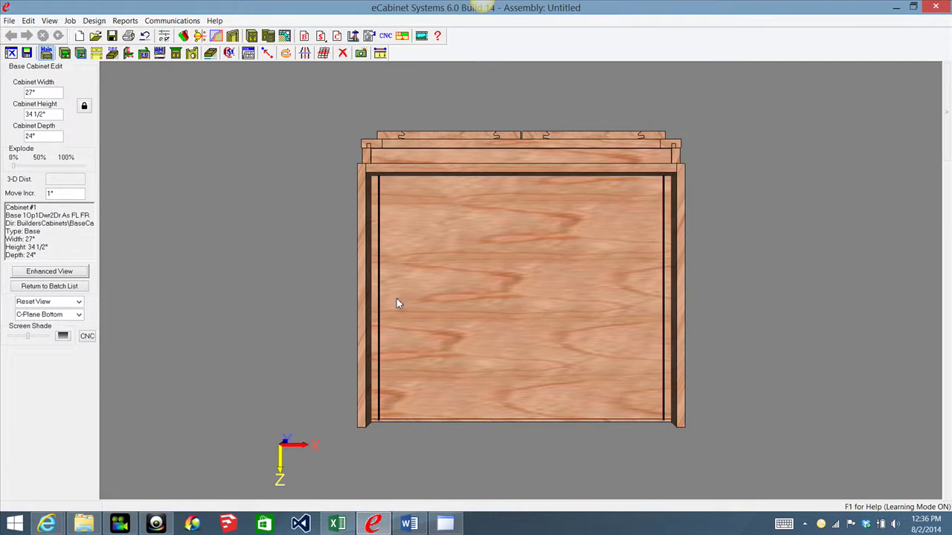
{"action": "key", "text": "b"}
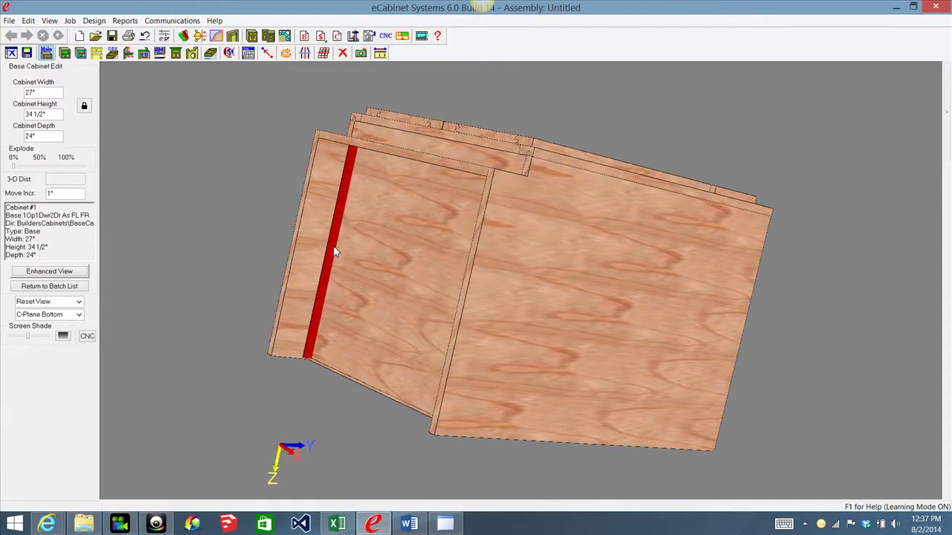
{"action": "mouse_move", "coordinate": [334, 252]}
{"action": "key", "text": "Home"}
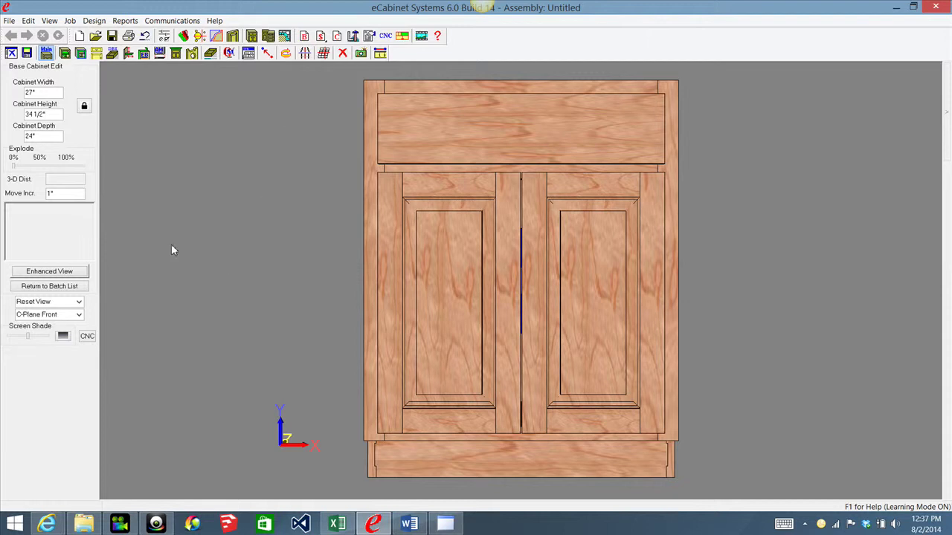
{"action": "left_click", "coordinate": [338, 37]}
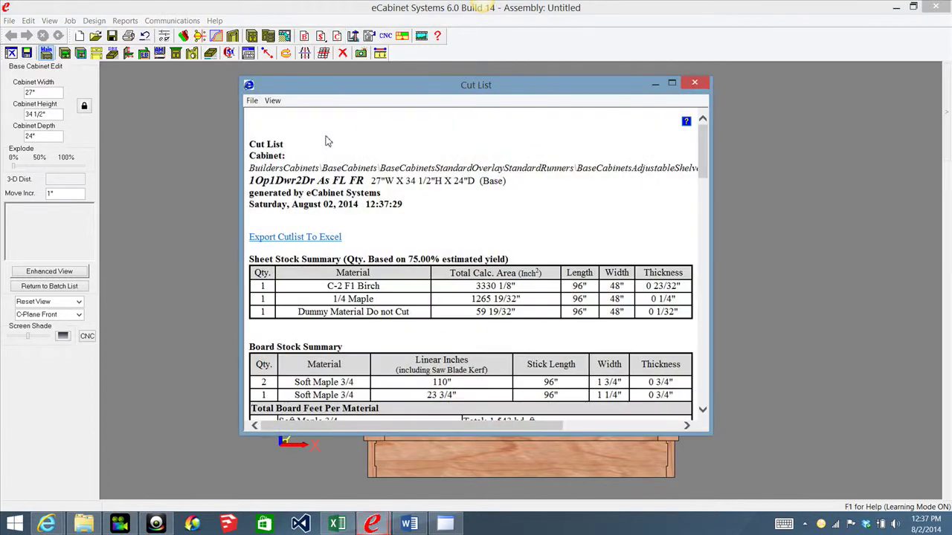
{"action": "scroll", "coordinate": [608, 199], "scroll_direction": "down", "scroll_amount": 3}
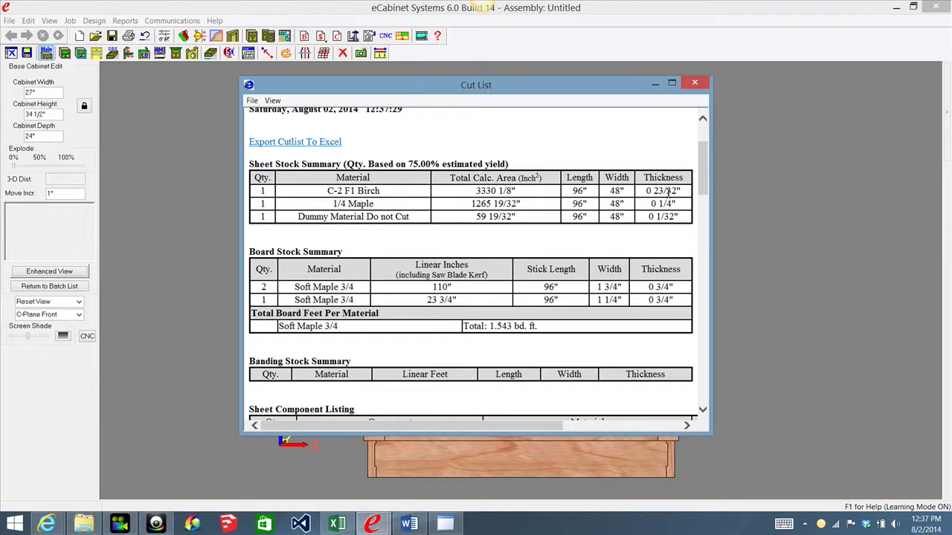
{"action": "left_click_drag", "start_coordinate": [701, 171], "coordinate": [714, 228]}
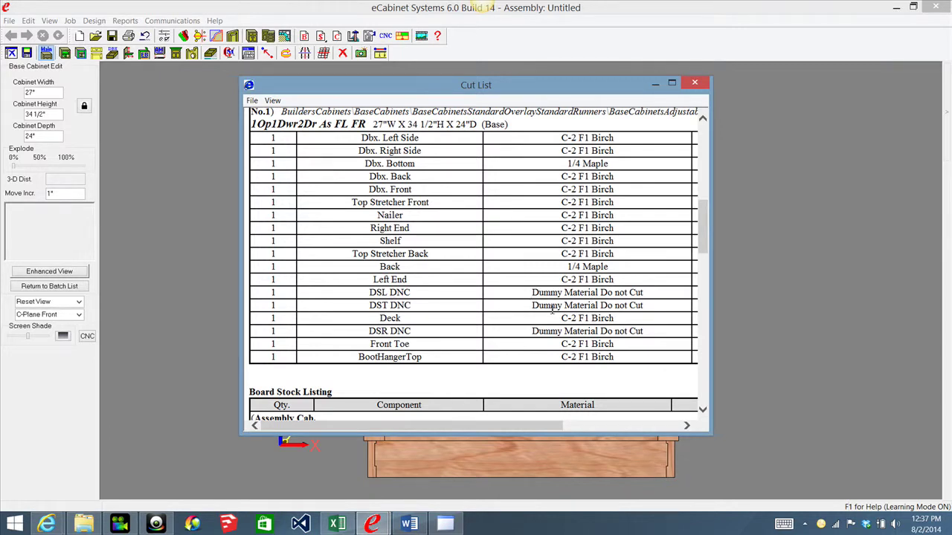
{"action": "left_click_drag", "start_coordinate": [708, 227], "coordinate": [707, 146]}
{"action": "left_click", "coordinate": [702, 88]}
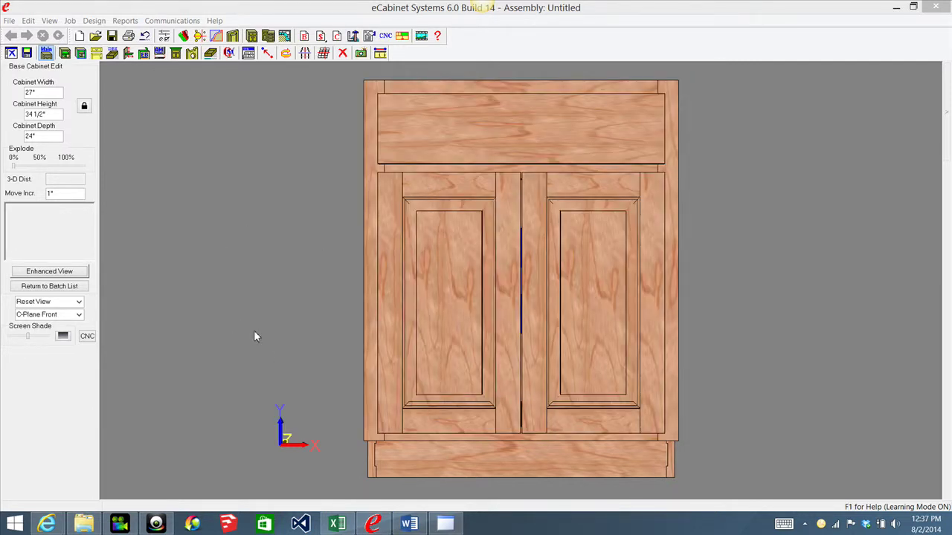
- Open the Phantom Parts settings from the cabinet's right-click menu
{"action": "right_click", "coordinate": [227, 311]}
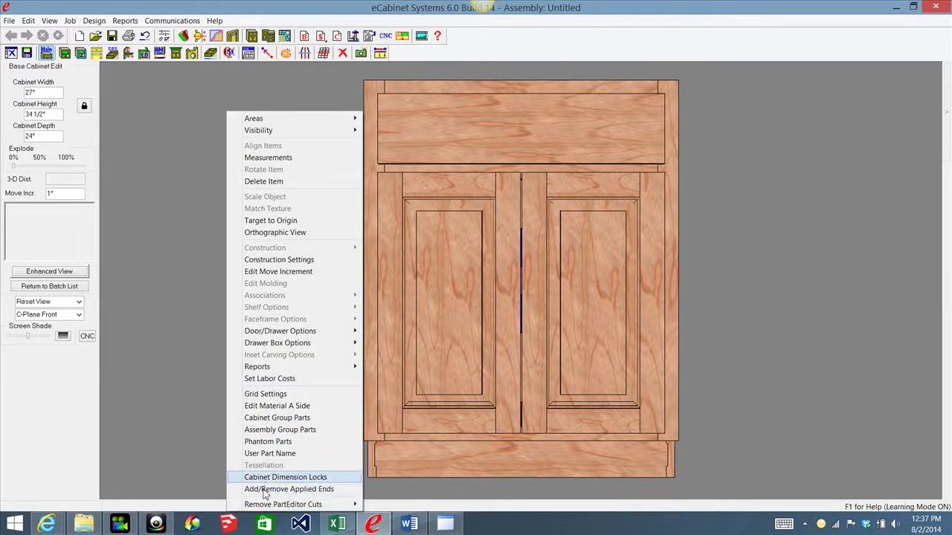
{"action": "left_click", "coordinate": [268, 441]}
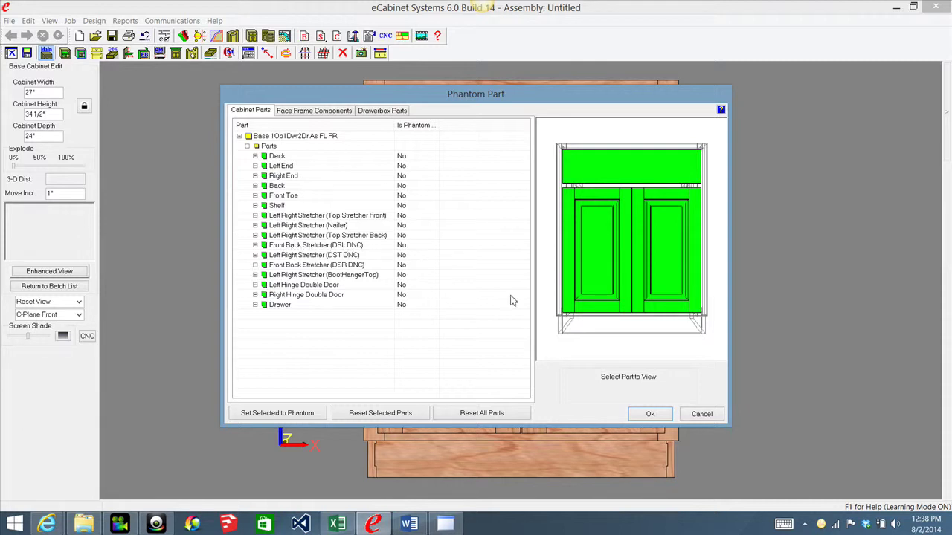
{"action": "left_click", "coordinate": [699, 414]}
{"action": "right_click", "coordinate": [251, 319]}
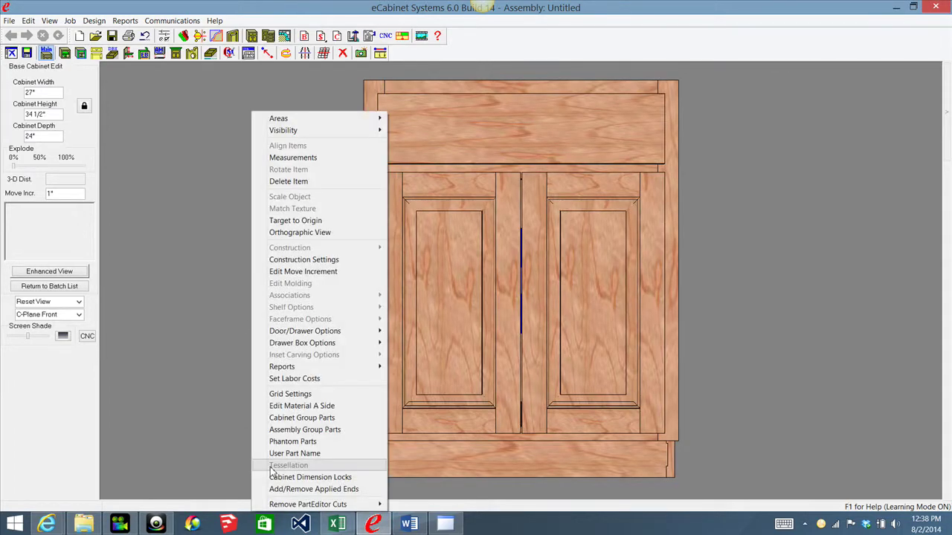
{"action": "left_click", "coordinate": [293, 443]}
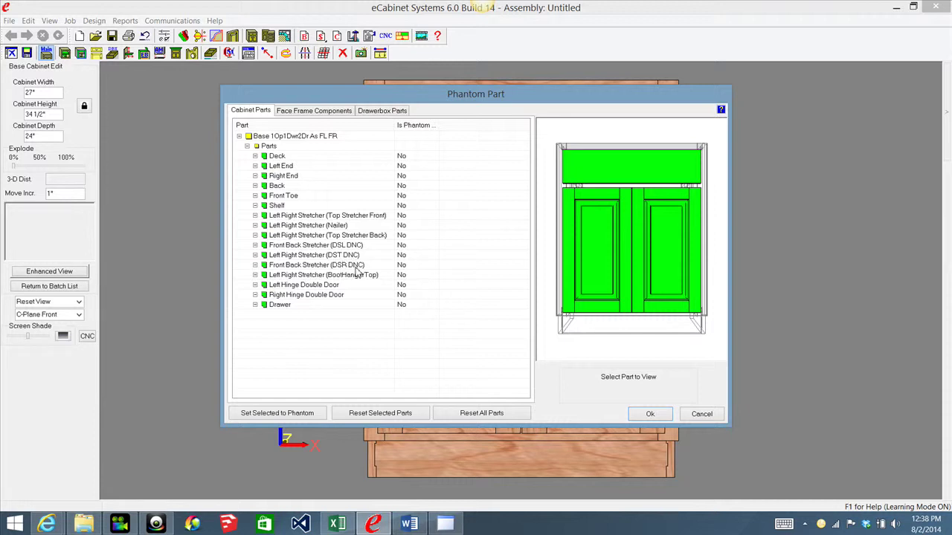
- Set the DSL DNC, DST DNC and DSR DNC stretchers to phantom and confirm
{"action": "left_click", "coordinate": [307, 247]}
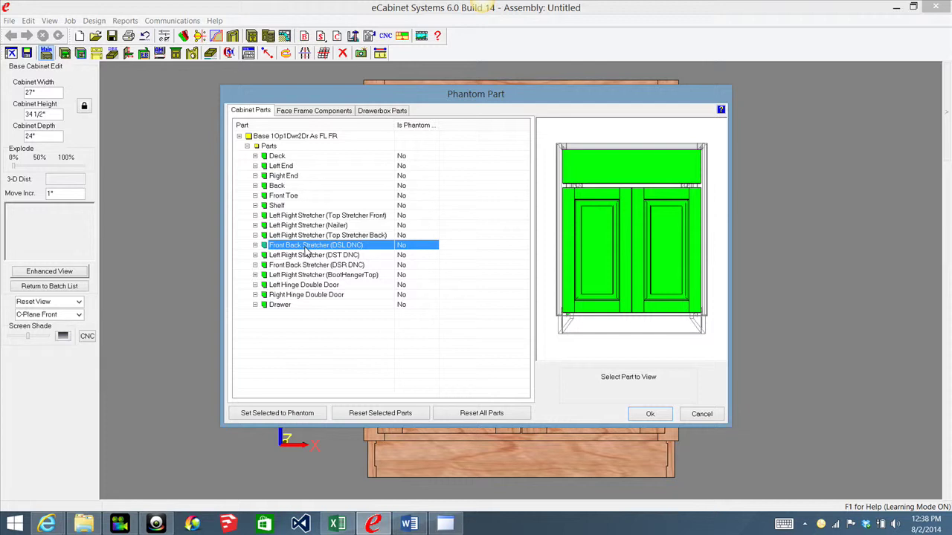
{"action": "left_click", "coordinate": [310, 257], "text": "ctrl"}
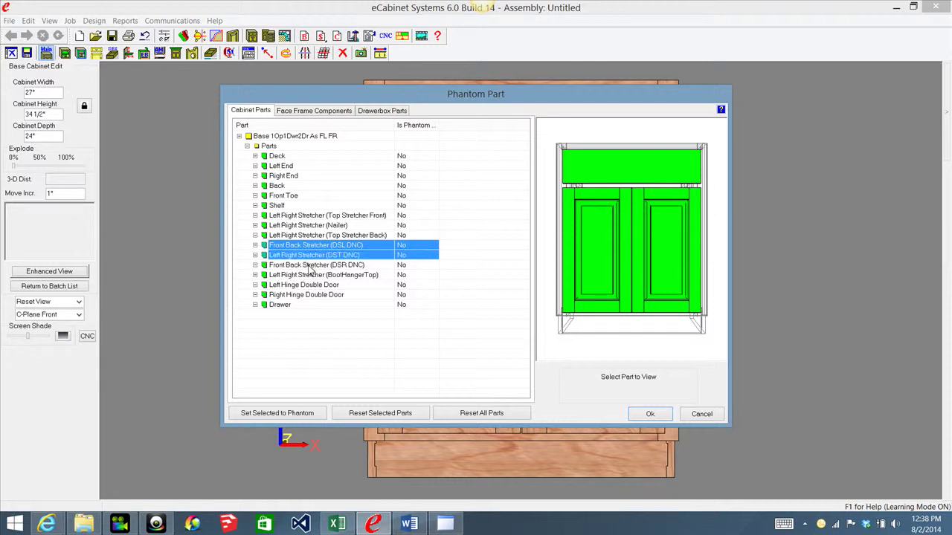
{"action": "left_click", "coordinate": [311, 266], "text": "ctrl"}
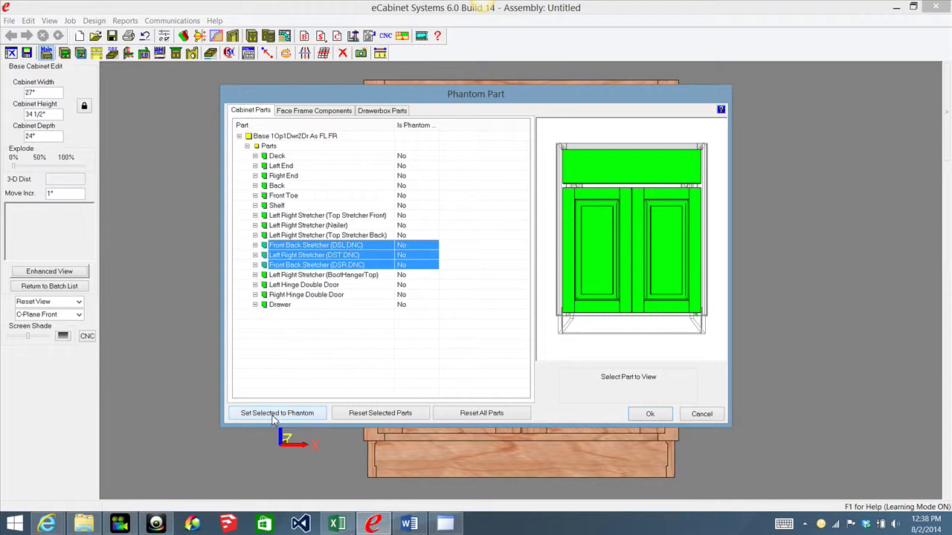
{"action": "left_click", "coordinate": [299, 415]}
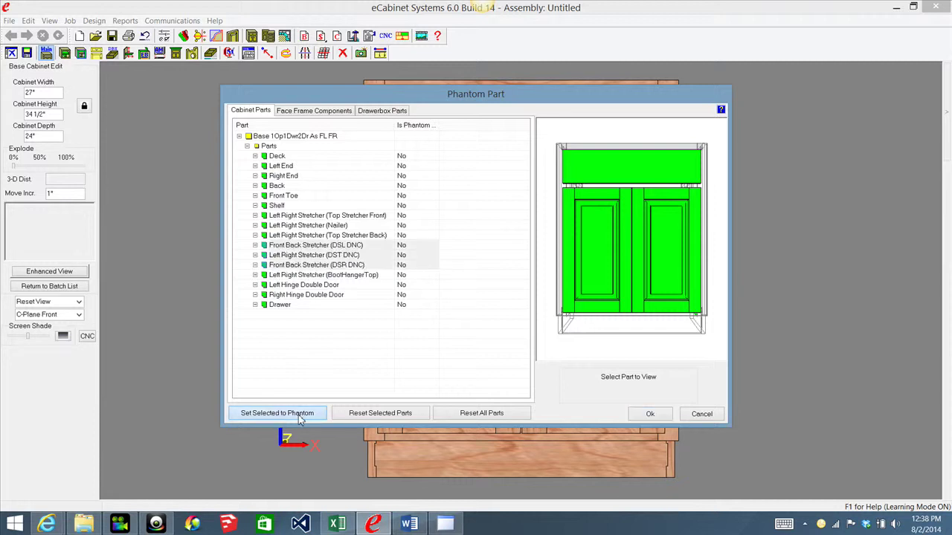
{"action": "left_click", "coordinate": [657, 419]}
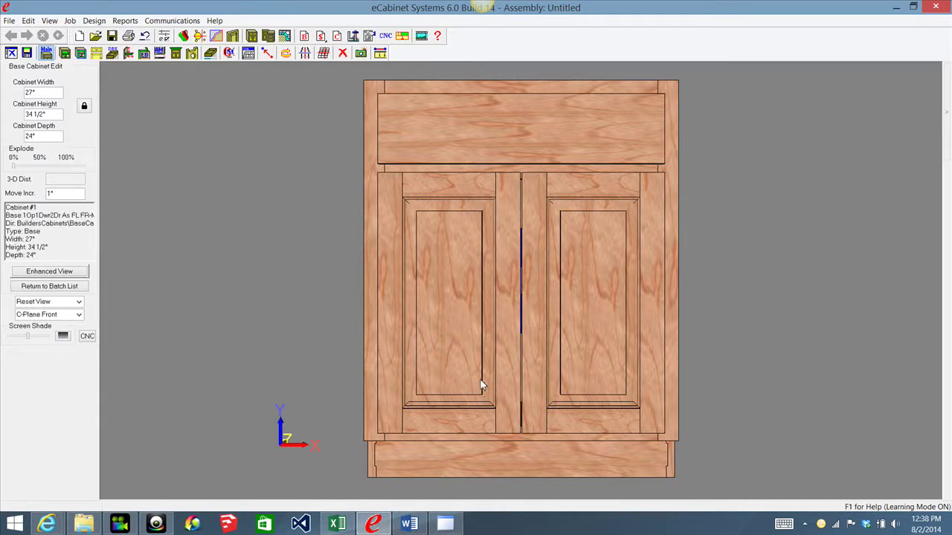
{"action": "key", "text": "Up"}
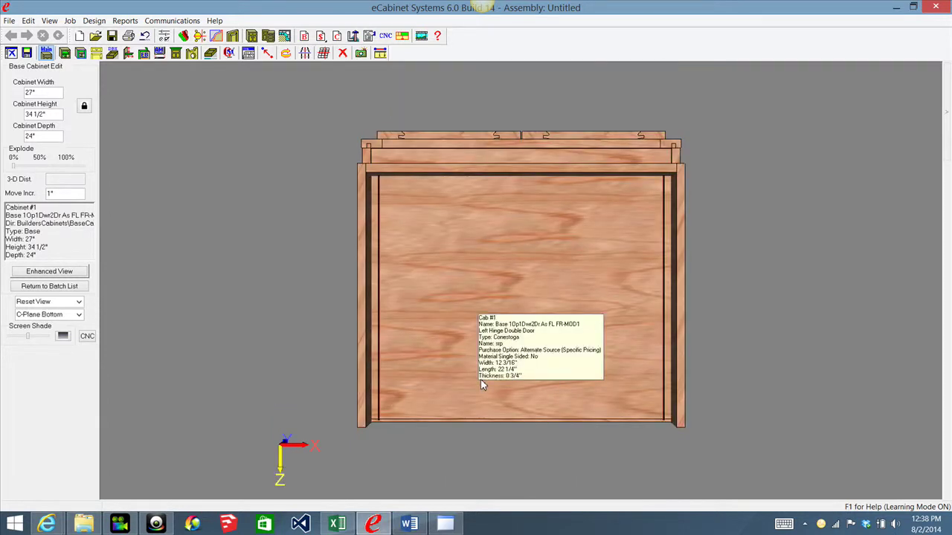
{"action": "left_click_drag", "start_coordinate": [522, 353], "coordinate": [385, 330]}
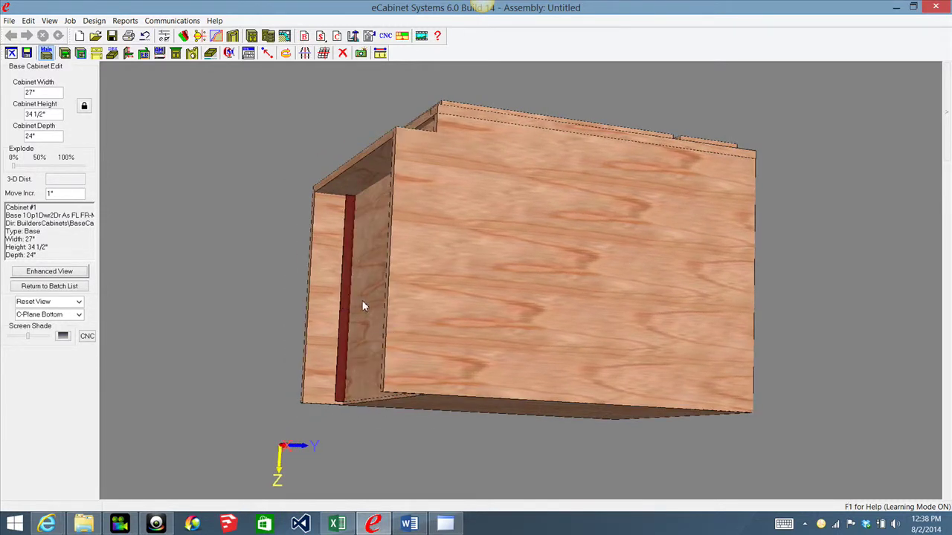
{"action": "left_click_drag", "start_coordinate": [345, 318], "coordinate": [358, 306]}
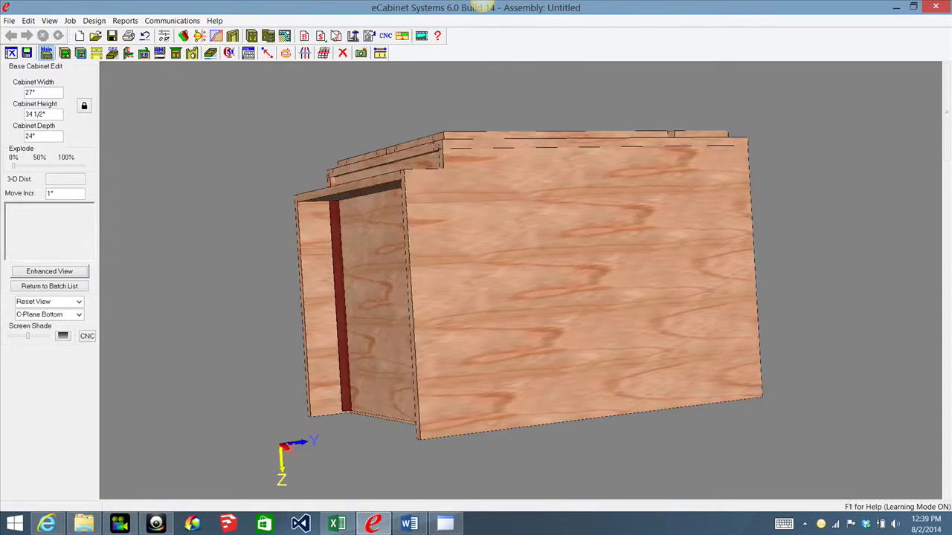
{"action": "left_click", "coordinate": [338, 36]}
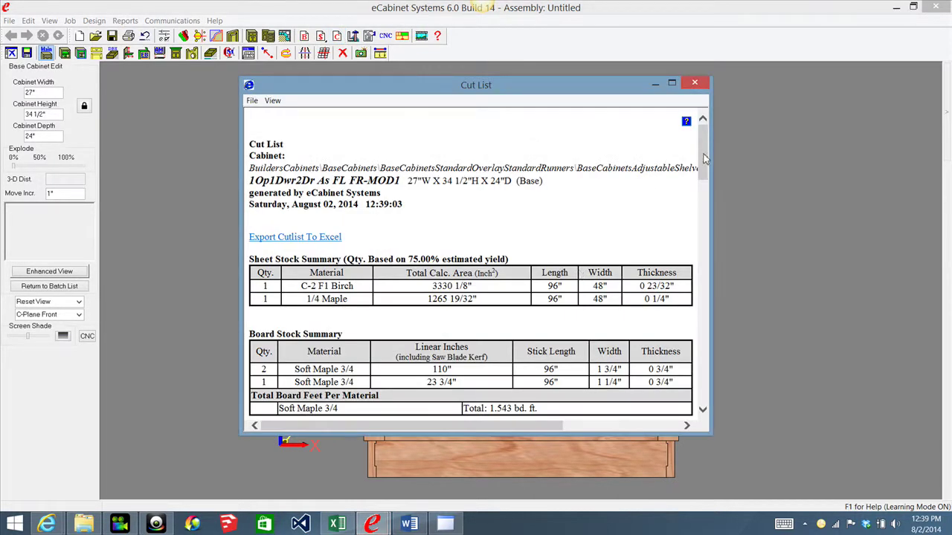
{"action": "left_click_drag", "start_coordinate": [704, 159], "coordinate": [708, 179]}
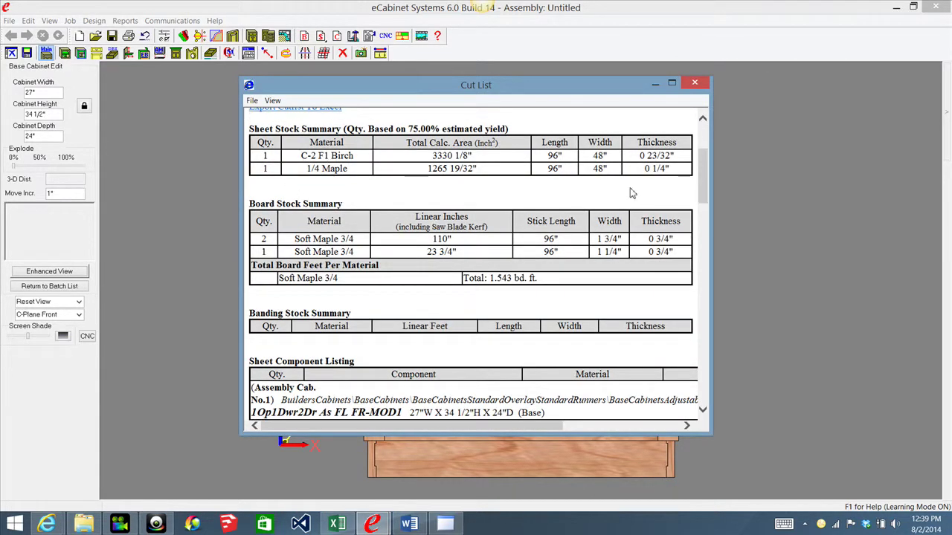
{"action": "left_click_drag", "start_coordinate": [703, 179], "coordinate": [699, 254]}
{"action": "left_click", "coordinate": [695, 84]}
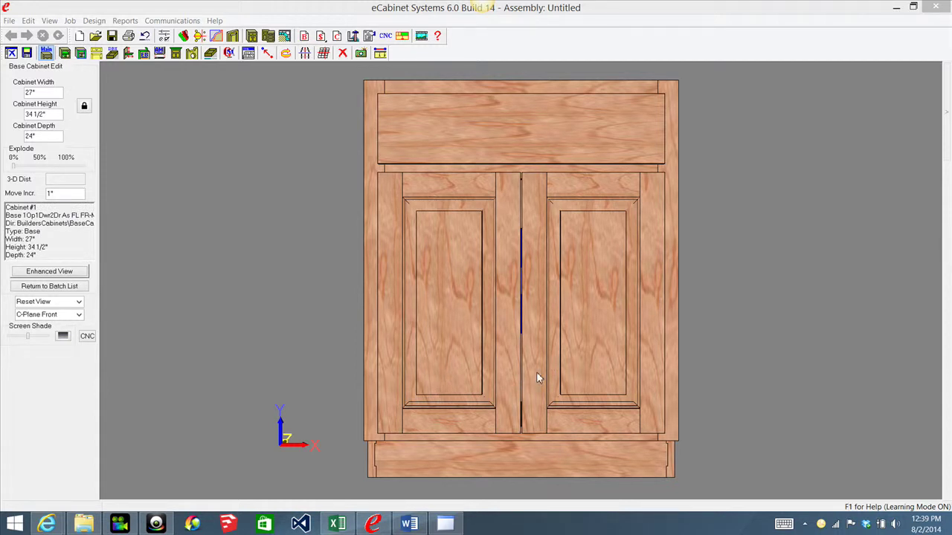
- Bring up Save Cabinet for Base 1Op1Dwr2Dr As FL FR in BuildersCabinets\BaseCabinets
{"action": "mouse_move", "coordinate": [536, 374]}
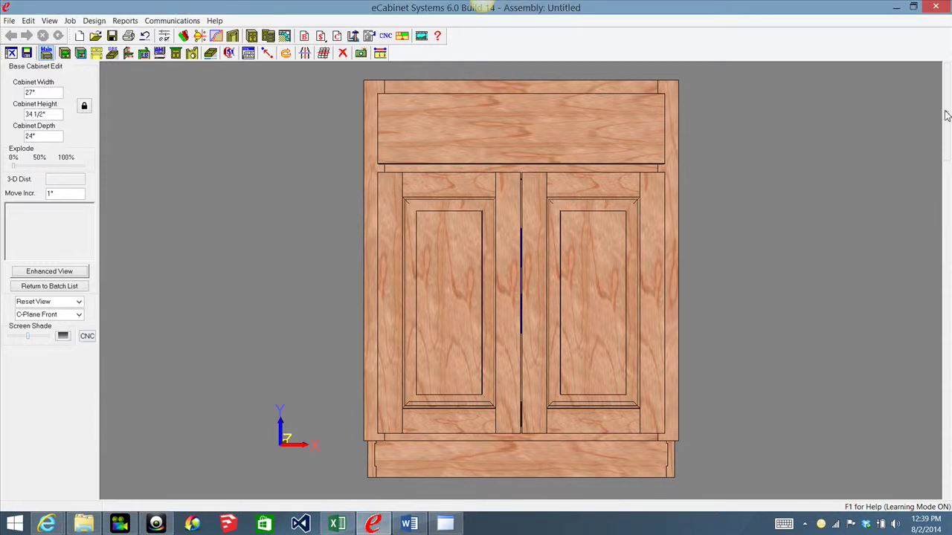
{"action": "mouse_move", "coordinate": [946, 113]}
{"action": "mouse_move", "coordinate": [946, 149]}
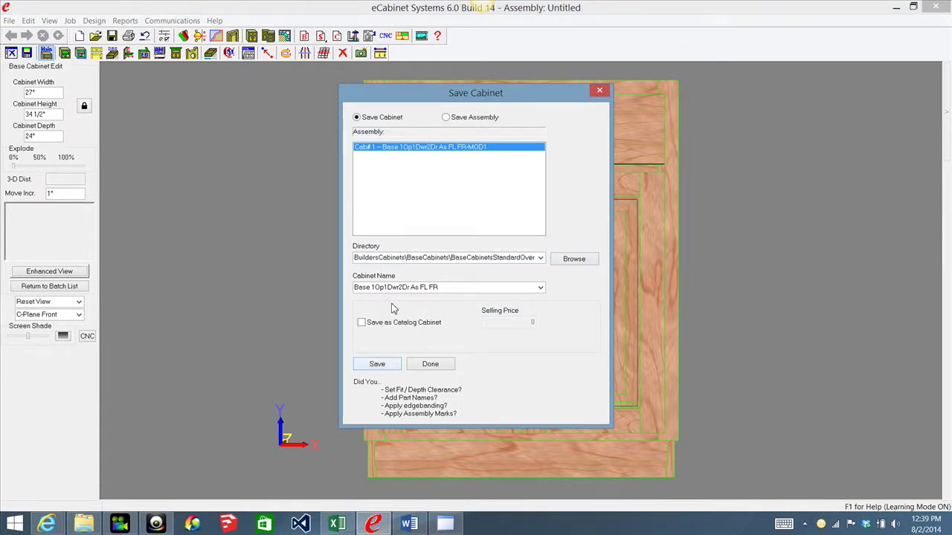
- Save cabinet B1 over its existing library file
{"action": "left_click", "coordinate": [377, 365]}
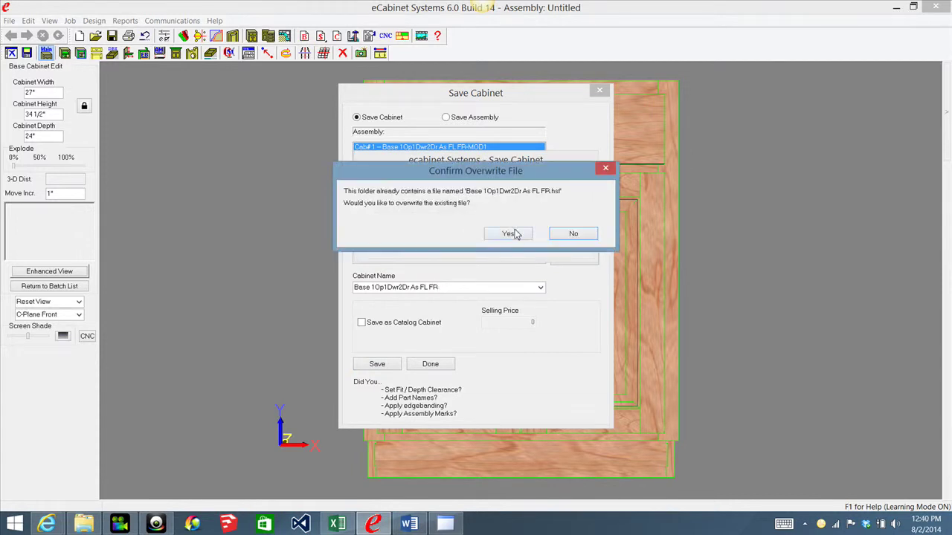
{"action": "left_click", "coordinate": [516, 234]}
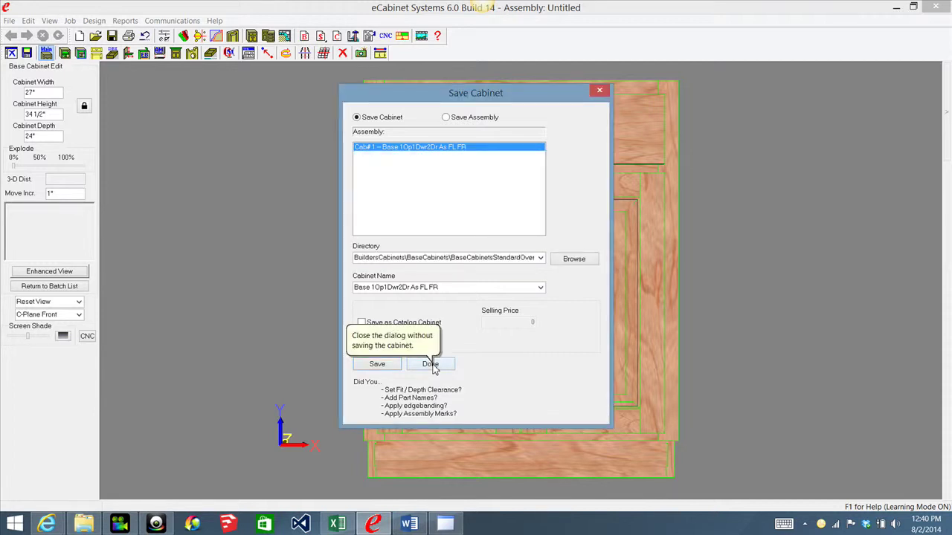
{"action": "left_click", "coordinate": [431, 365]}
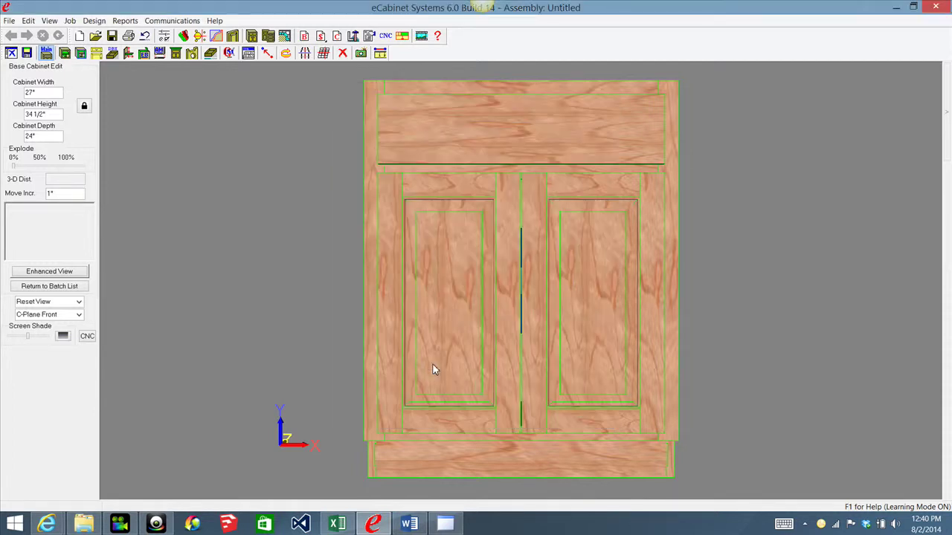
- Restore solid rendering, decline applying changes to the batch, and return to the batch list
{"action": "left_click", "coordinate": [268, 36]}
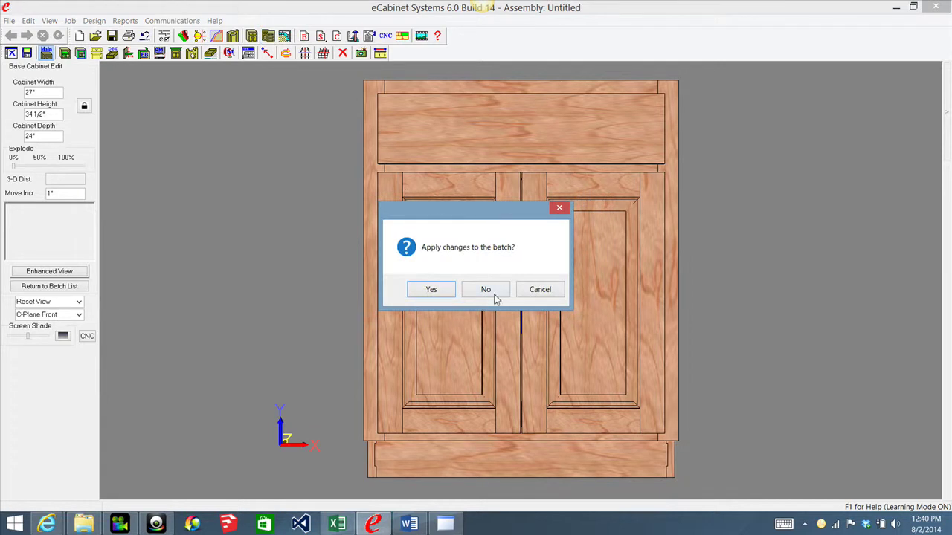
{"action": "left_click", "coordinate": [488, 289]}
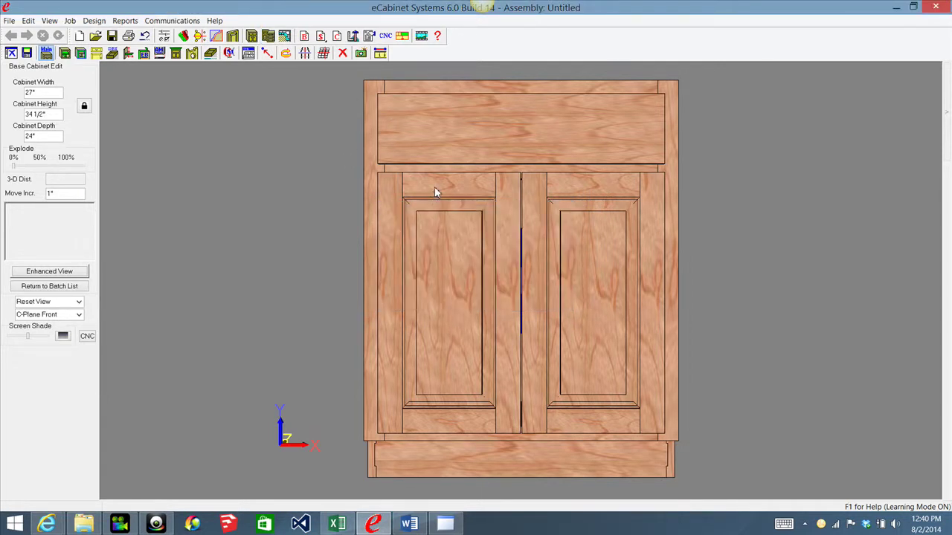
{"action": "left_click", "coordinate": [269, 37]}
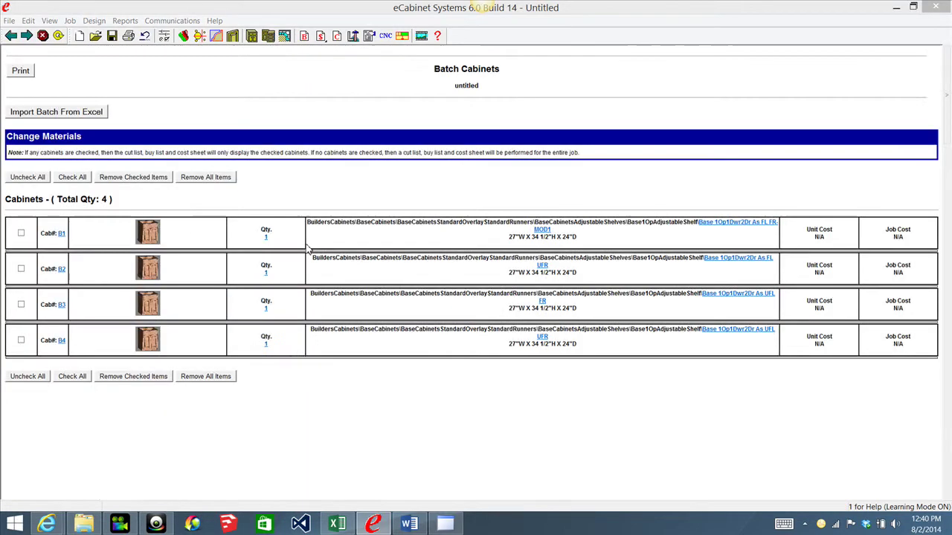
- Delete the saved B1 (FL FR-MOD1) from the batch and open Base 1Op1Dwr2Dr As FL UFR
{"action": "left_click", "coordinate": [20, 232]}
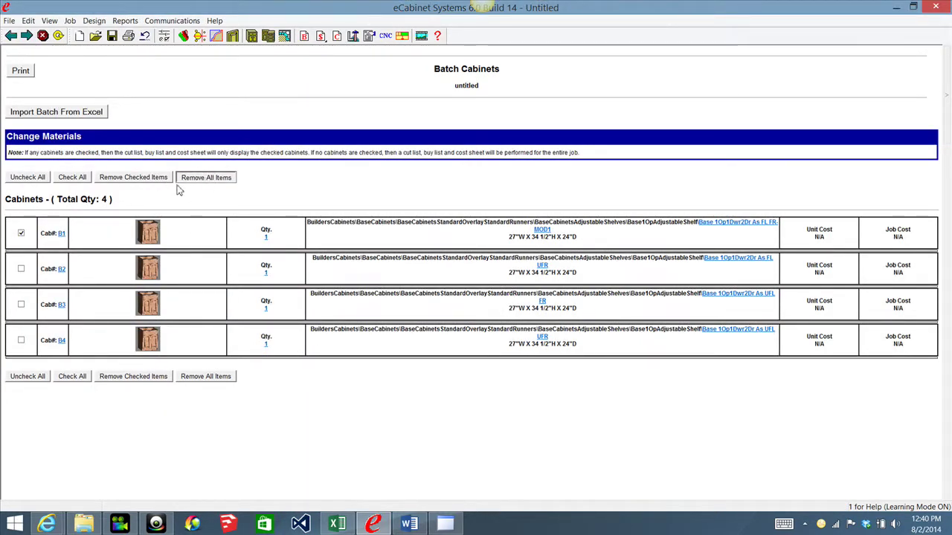
{"action": "left_click", "coordinate": [133, 177]}
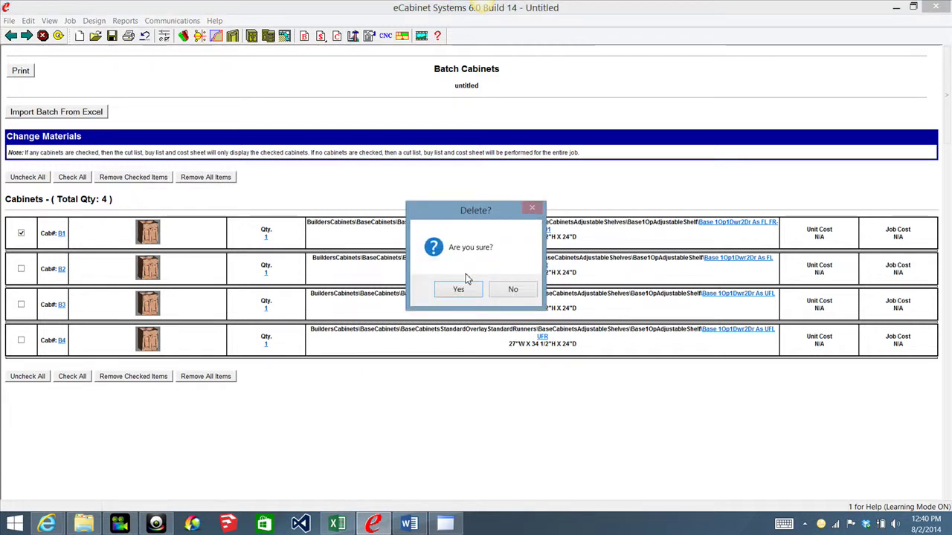
{"action": "left_click", "coordinate": [460, 290]}
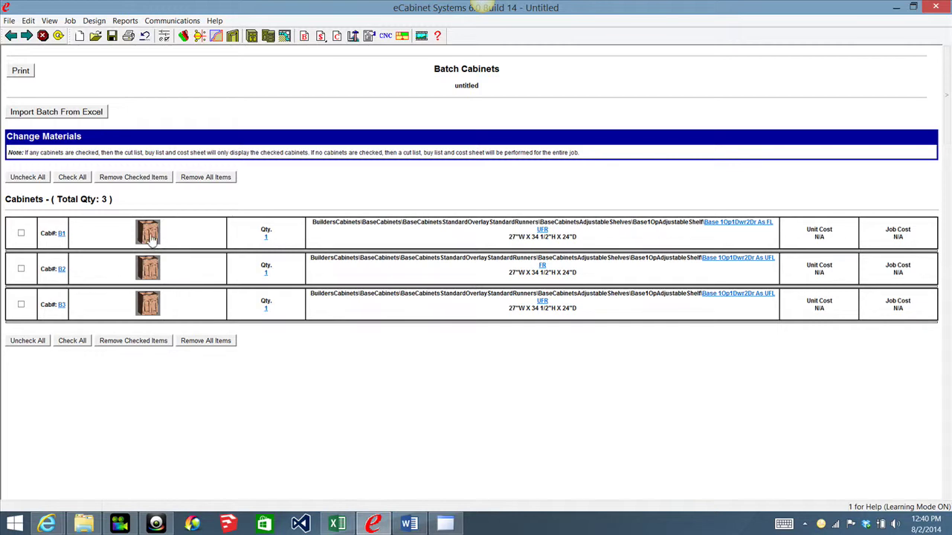
{"action": "left_click", "coordinate": [151, 234]}
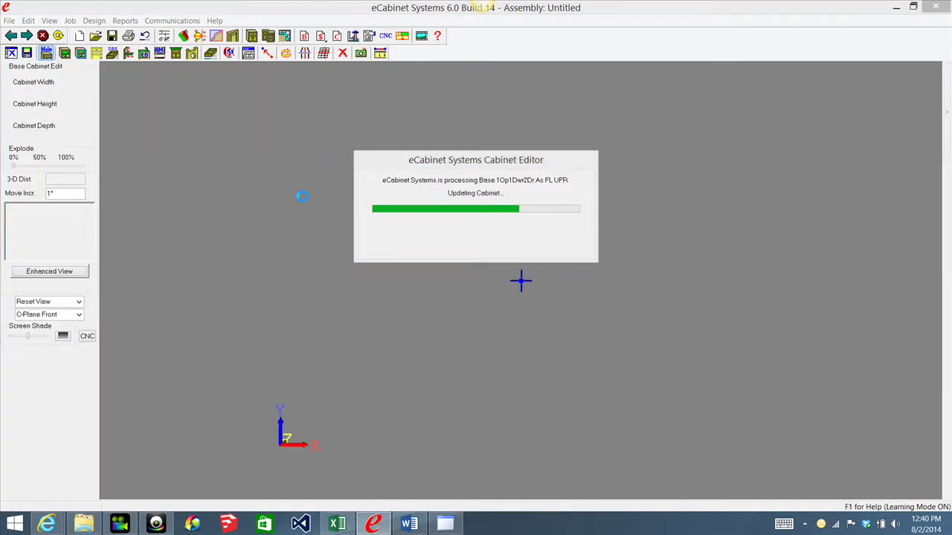
- Open Phantom Parts for the FL UFR cabinet, clearing an accidental multi-part selection
{"action": "right_click", "coordinate": [272, 224]}
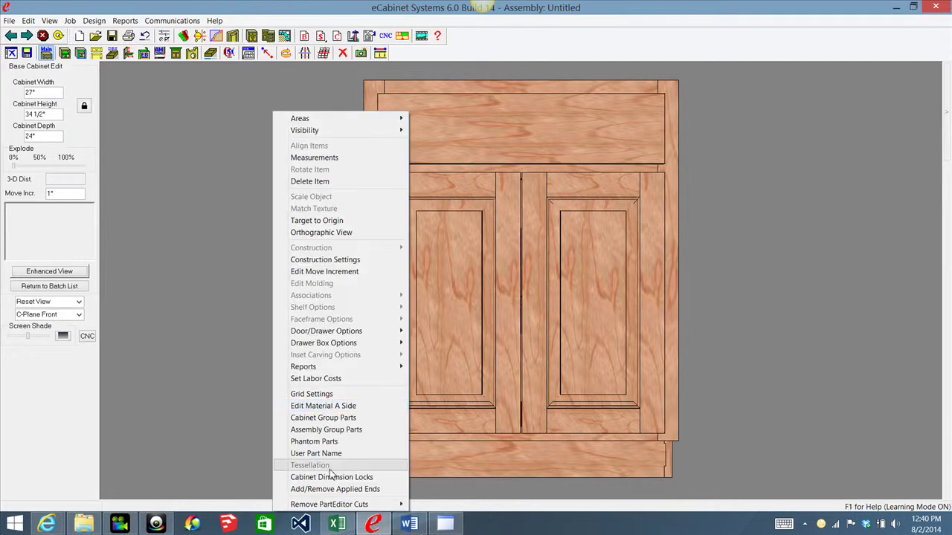
{"action": "left_click", "coordinate": [320, 443]}
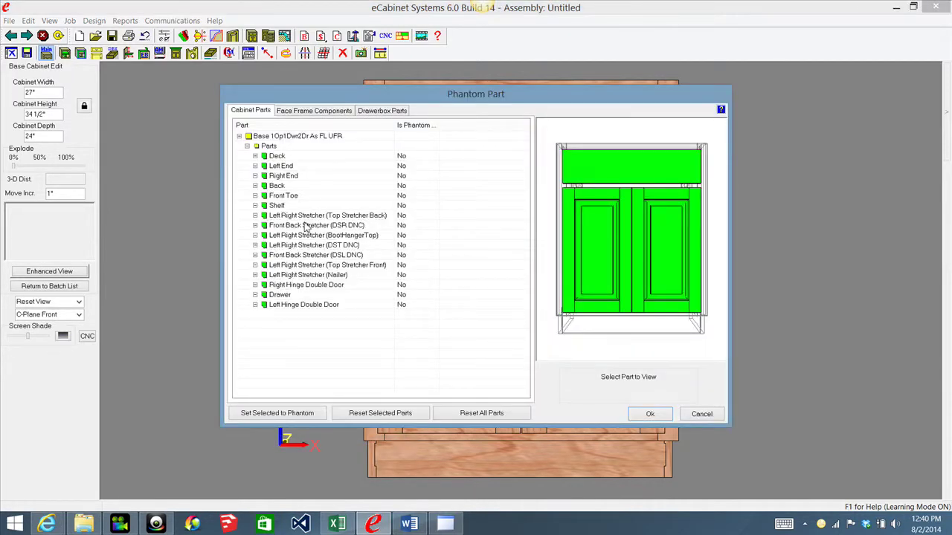
{"action": "left_click", "coordinate": [328, 229]}
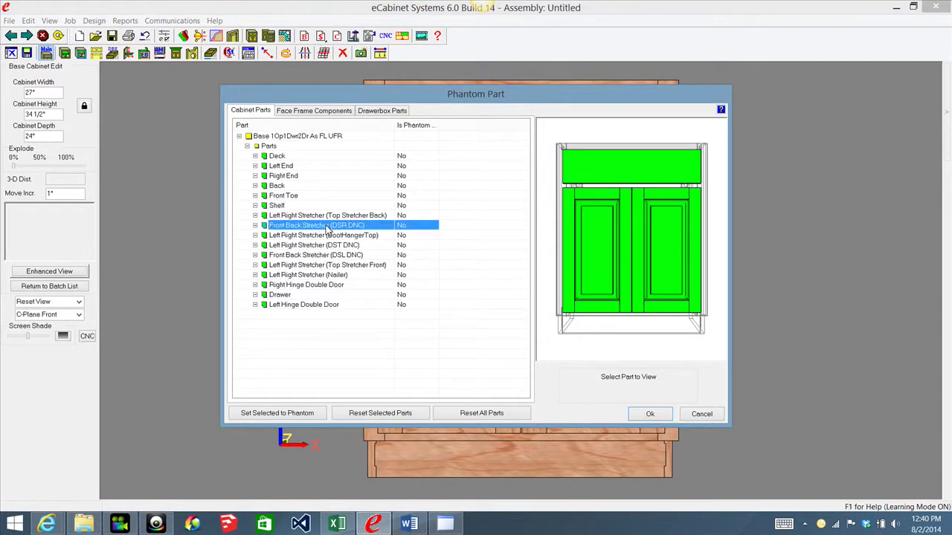
{"action": "left_click", "coordinate": [314, 305], "text": "shift"}
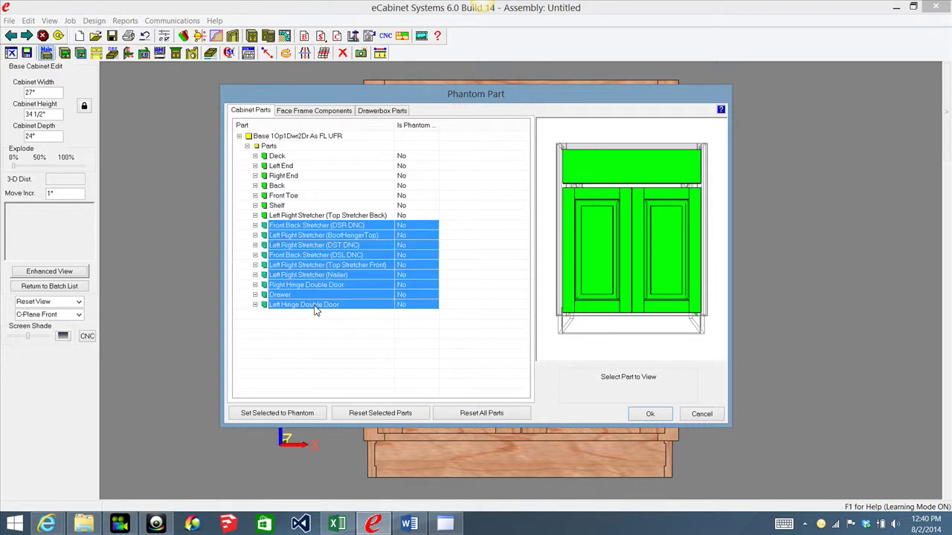
{"action": "left_click", "coordinate": [342, 233]}
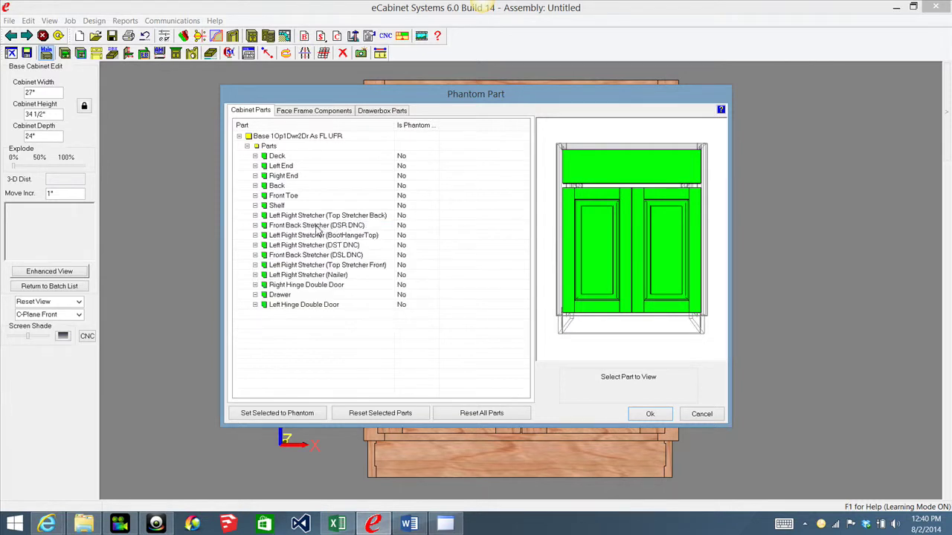
- Select the DSR, DST and DSL DNC stretchers, set them to phantom and apply
{"action": "left_click", "coordinate": [316, 226]}
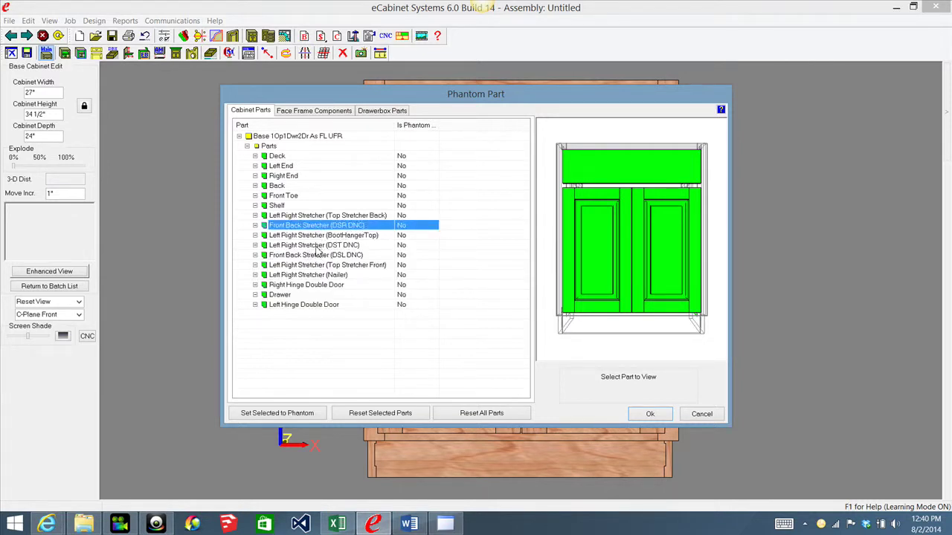
{"action": "left_click", "coordinate": [316, 246], "text": "ctrl"}
{"action": "left_click", "coordinate": [313, 256], "text": "ctrl"}
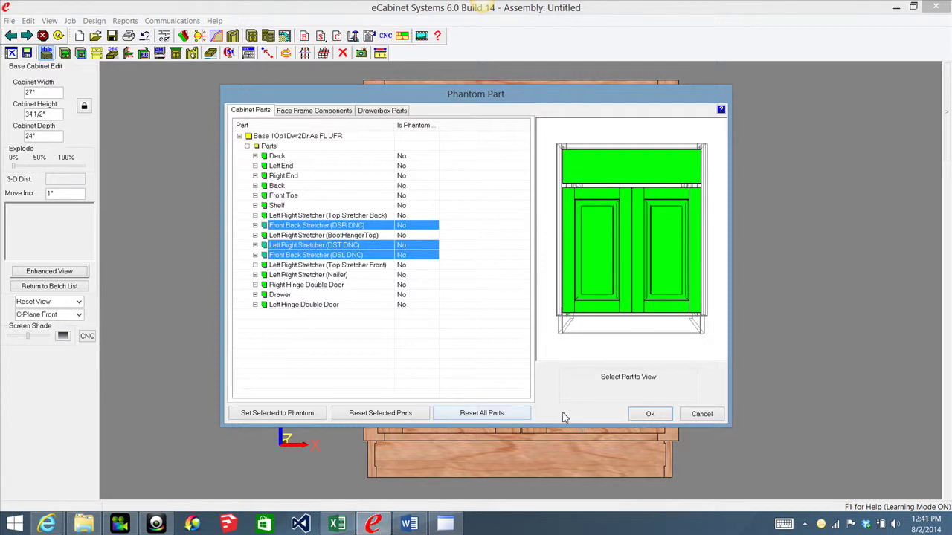
{"action": "left_click", "coordinate": [296, 417]}
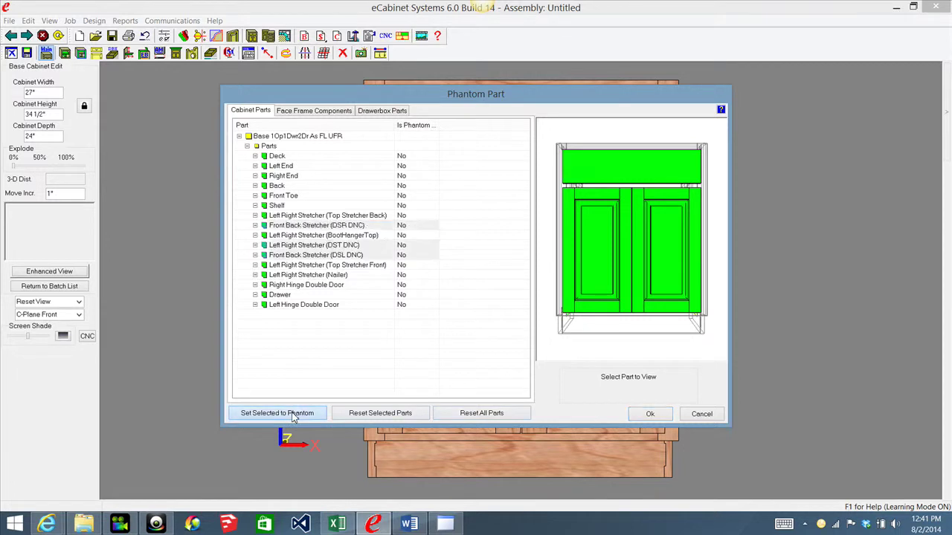
{"action": "left_click", "coordinate": [649, 413]}
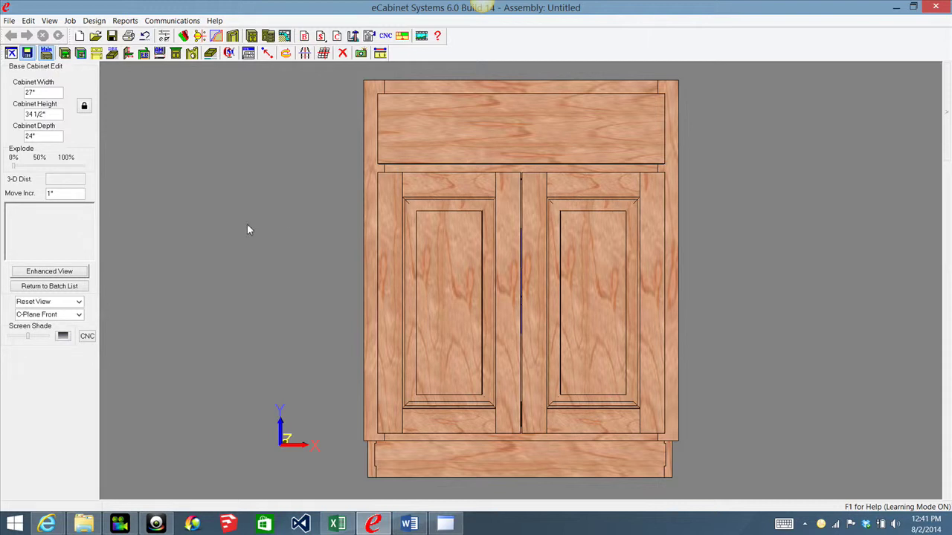
- Save Base 1Op1Dwr2Dr As FL UFR over its library file via Ctrl+S, confirming the overwrite
{"action": "key", "text": "ctrl+s"}
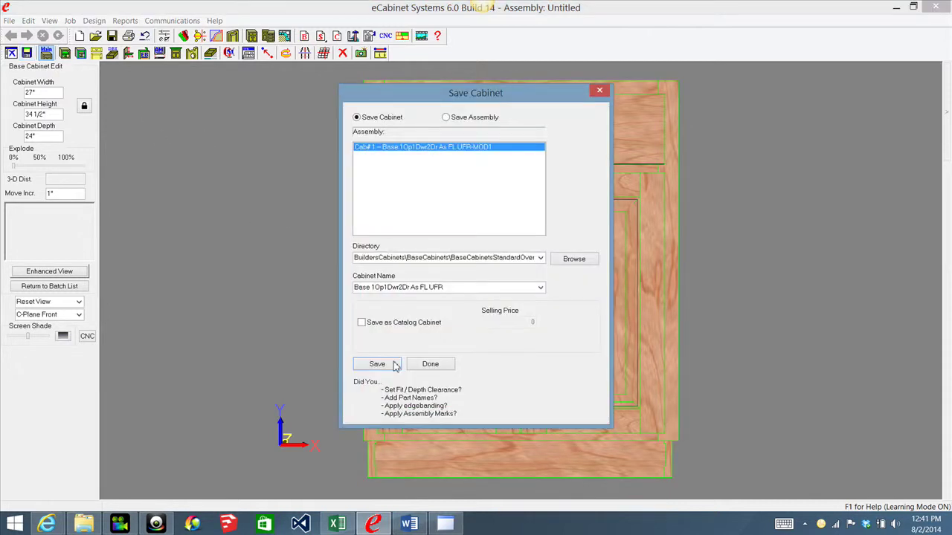
{"action": "left_click", "coordinate": [376, 365]}
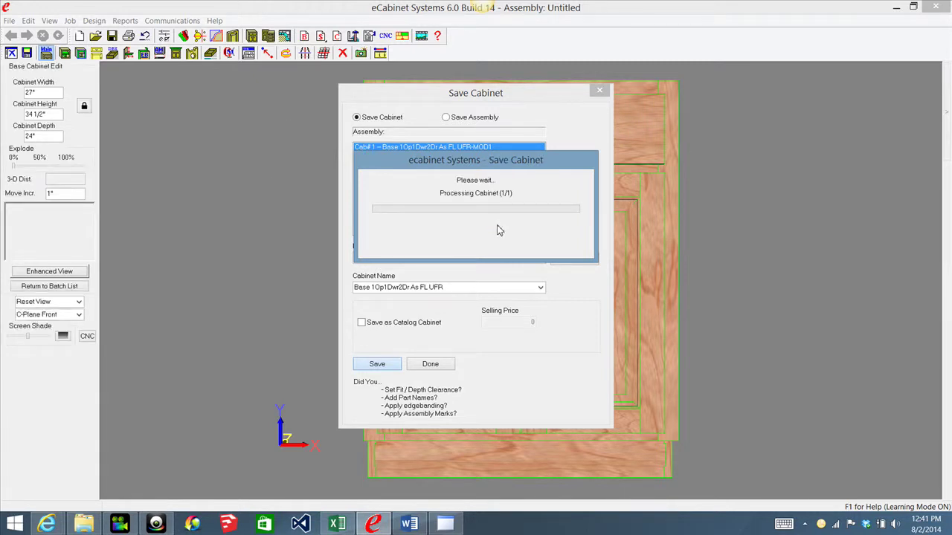
{"action": "left_click", "coordinate": [506, 235]}
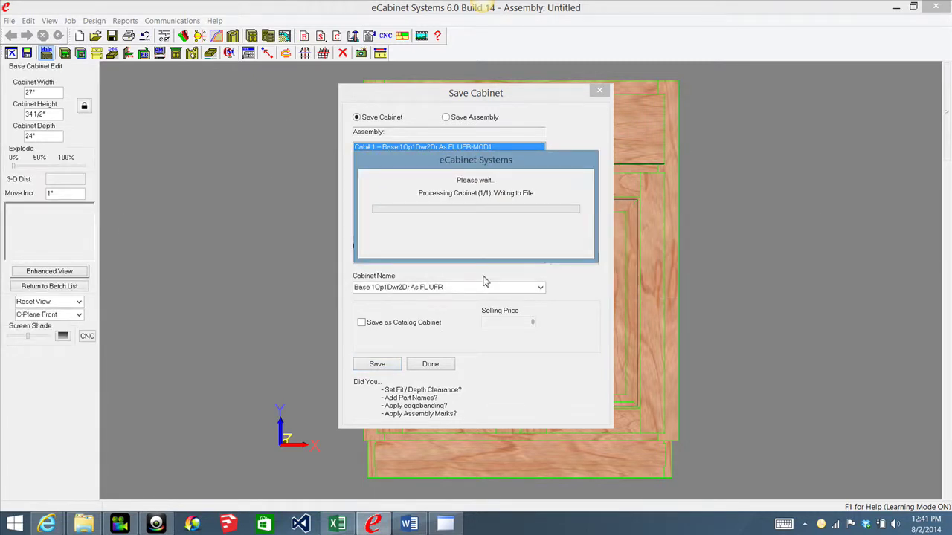
{"action": "left_click", "coordinate": [432, 364]}
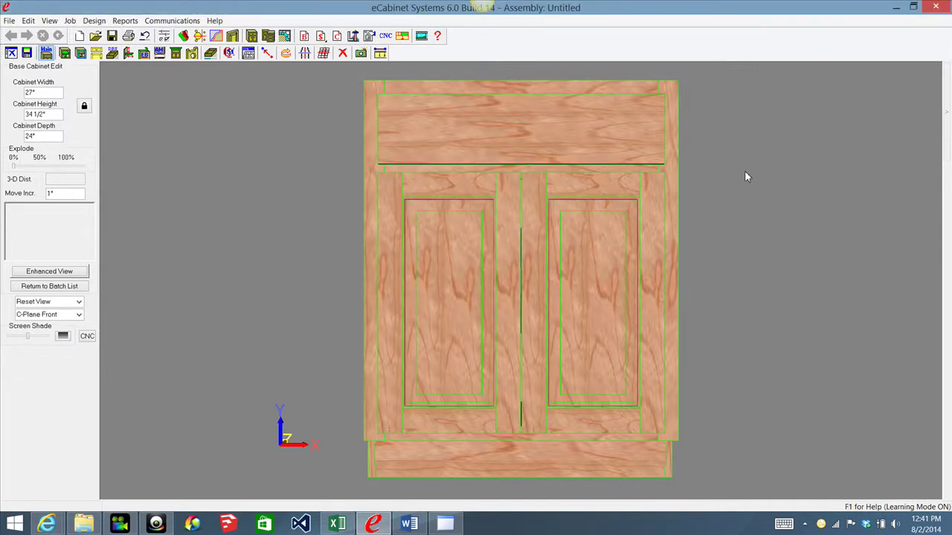
{"action": "mouse_move", "coordinate": [946, 115]}
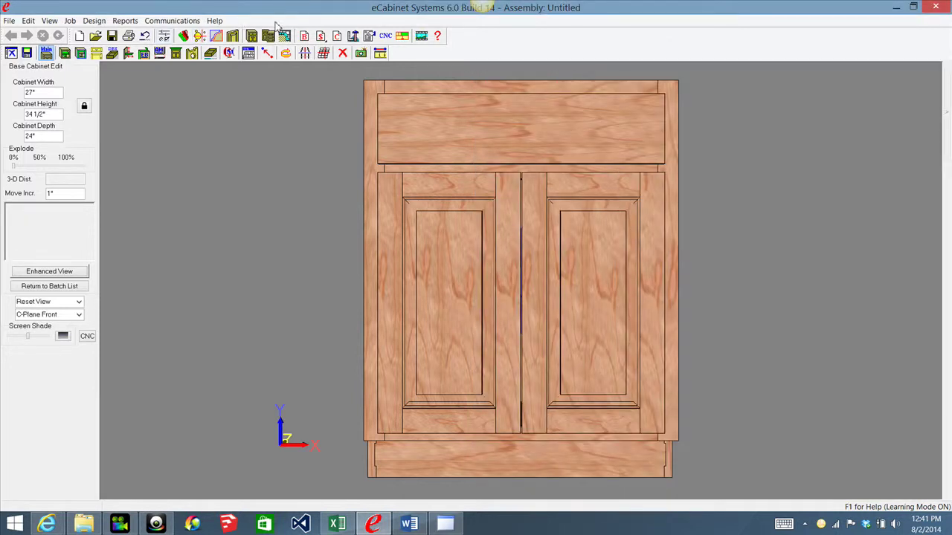
- Return to the batch without applying changes, remove B1, and open Base 1Op1Dwr2Dr As UFL FR
{"action": "left_click", "coordinate": [485, 289]}
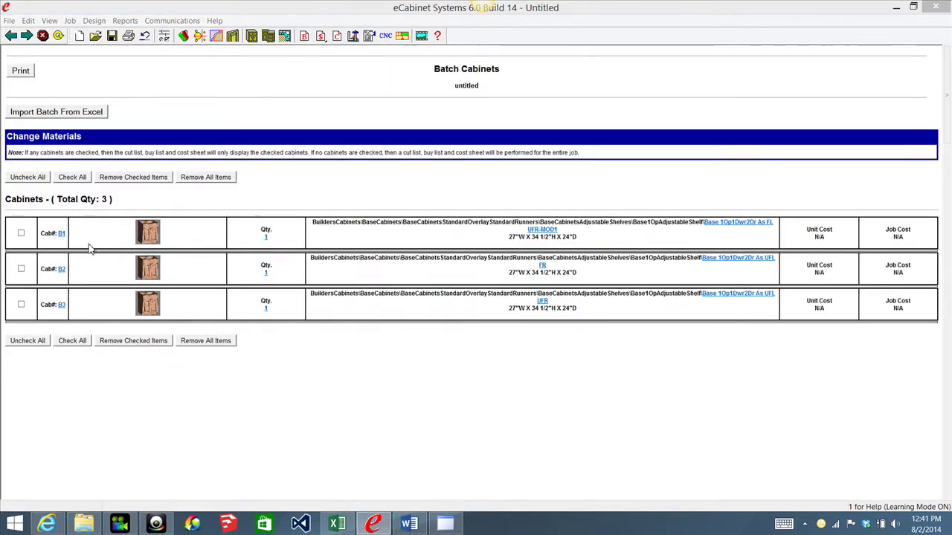
{"action": "left_click", "coordinate": [20, 232]}
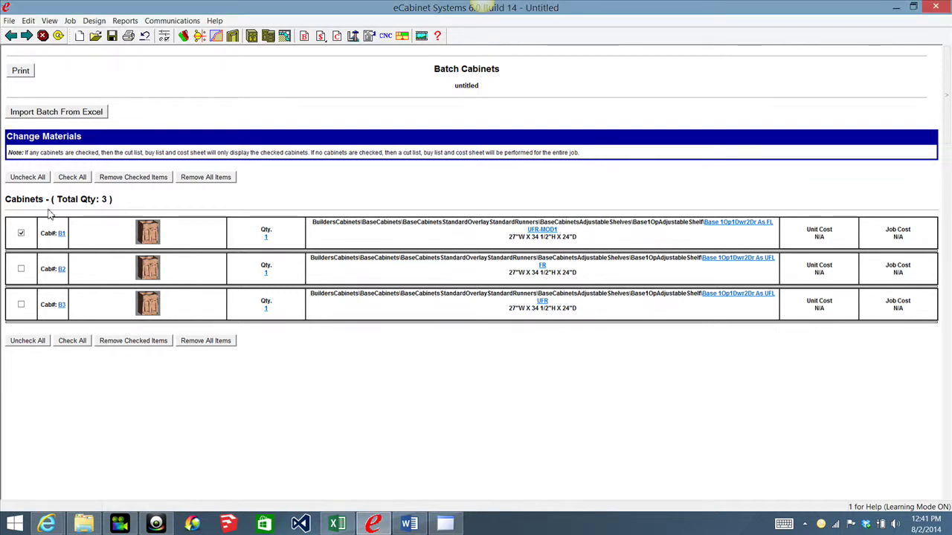
{"action": "left_click", "coordinate": [143, 178]}
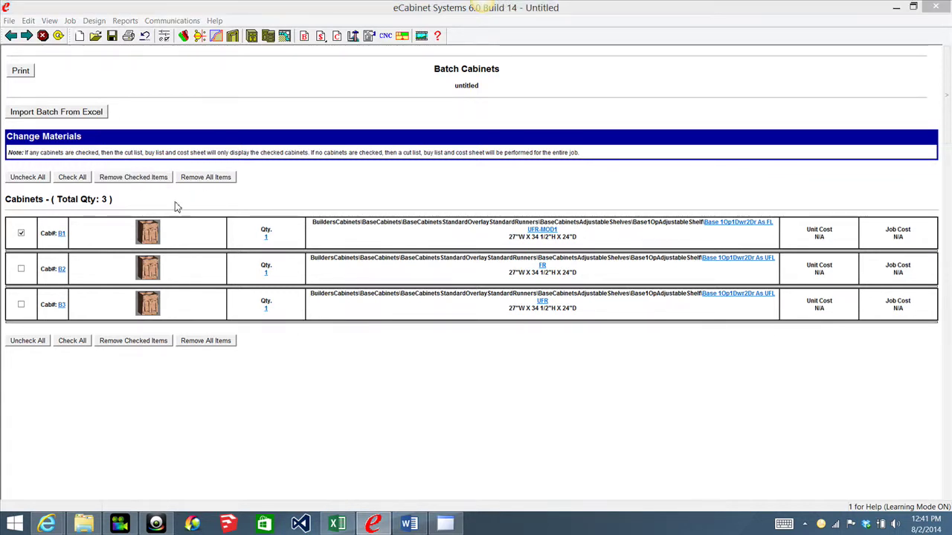
{"action": "left_click", "coordinate": [461, 290]}
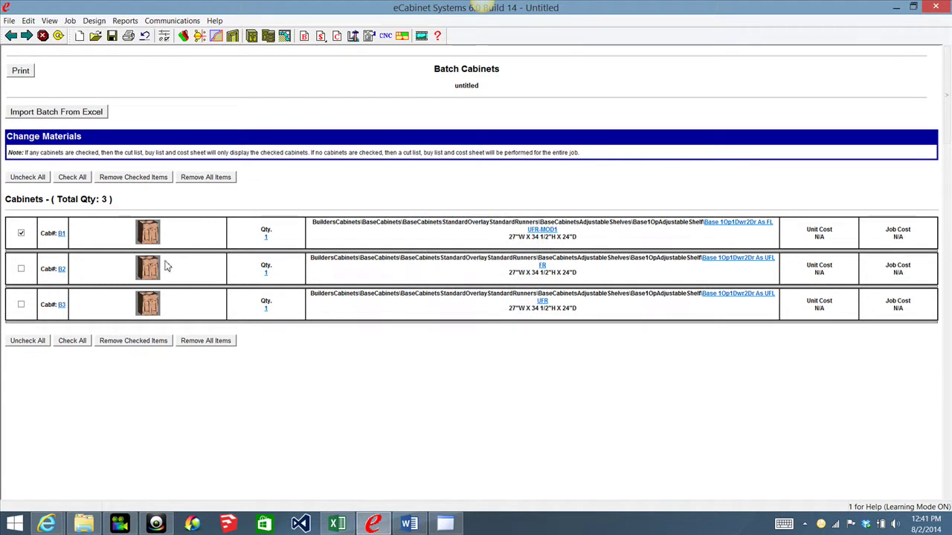
{"action": "left_click", "coordinate": [155, 230]}
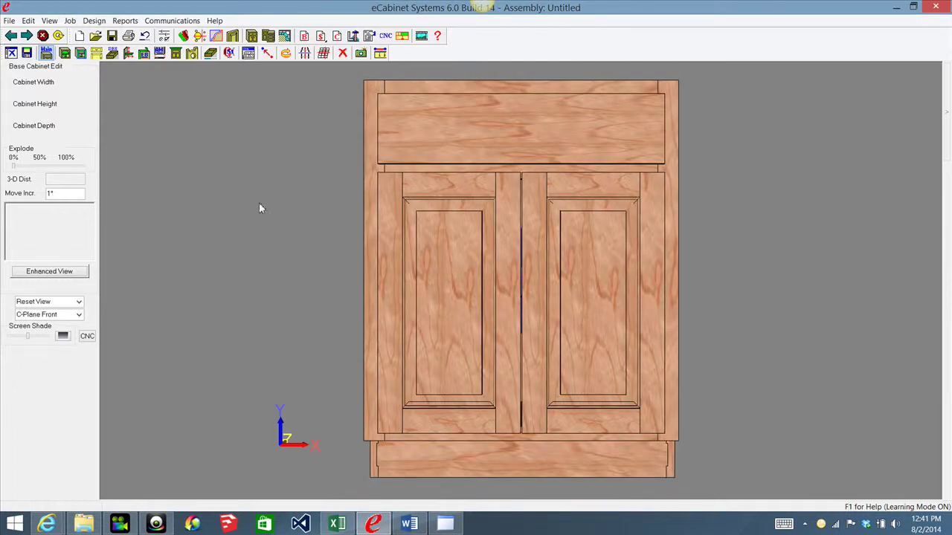
- Set the UFL FR cabinet's DSR, DST and DSL DNC stretchers to phantom and confirm
{"action": "right_click", "coordinate": [266, 212]}
{"action": "left_click", "coordinate": [293, 442]}
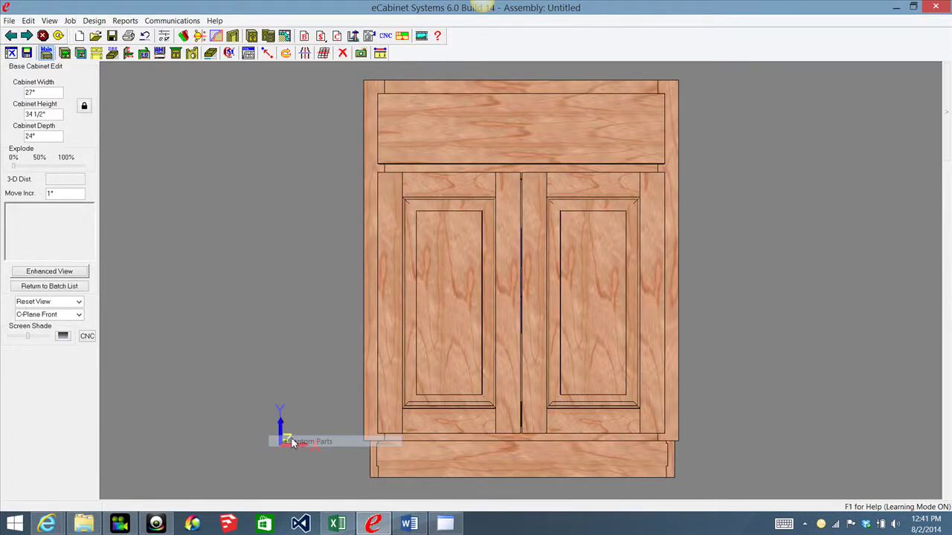
{"action": "left_click", "coordinate": [335, 217]}
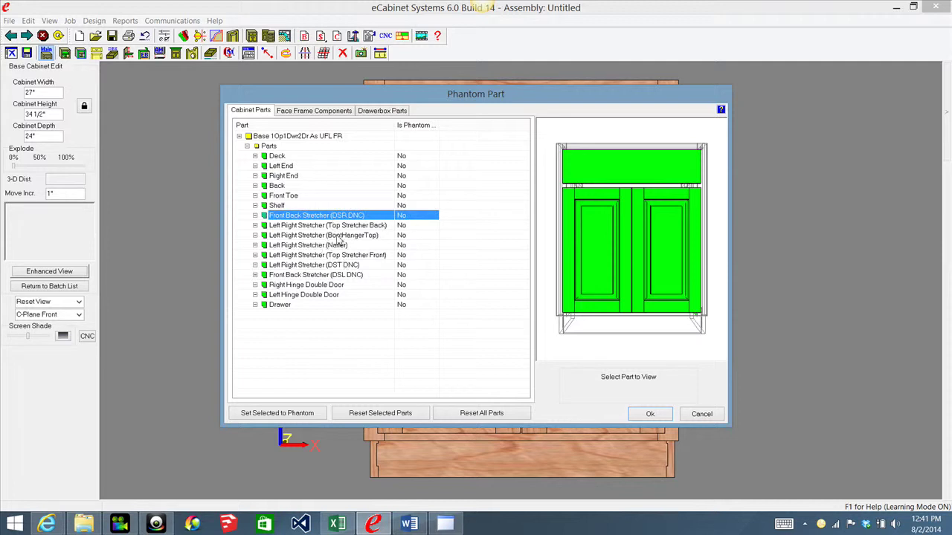
{"action": "left_click", "coordinate": [337, 266], "text": "ctrl"}
{"action": "left_click", "coordinate": [344, 275], "text": "ctrl"}
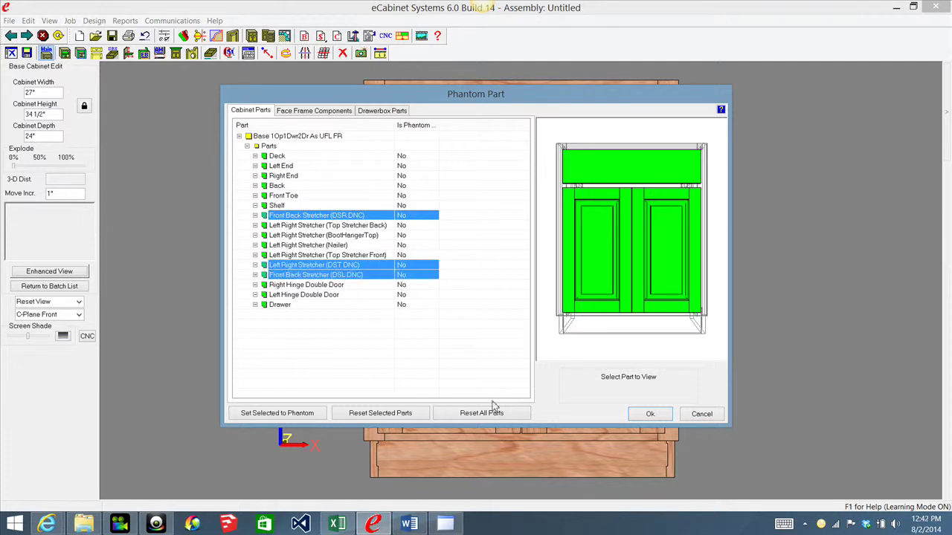
{"action": "left_click", "coordinate": [290, 416]}
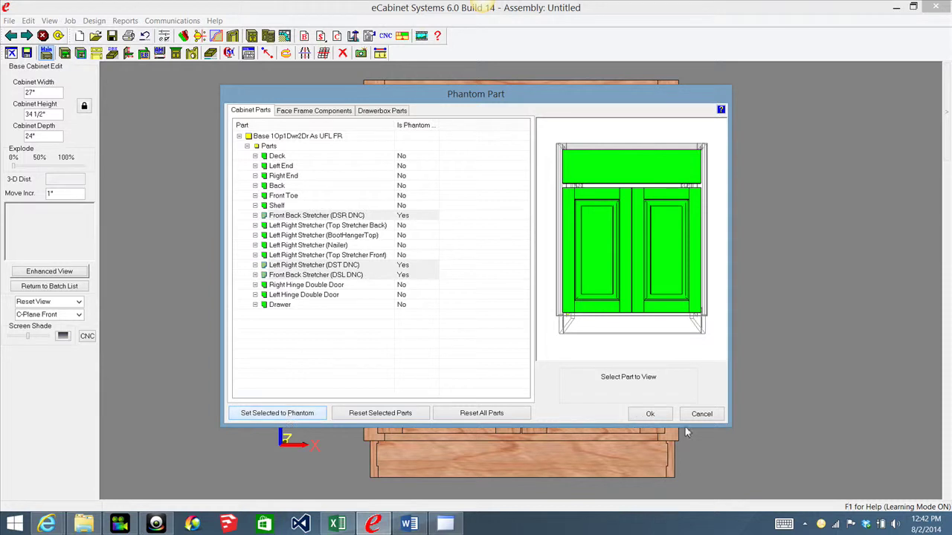
{"action": "left_click", "coordinate": [664, 420]}
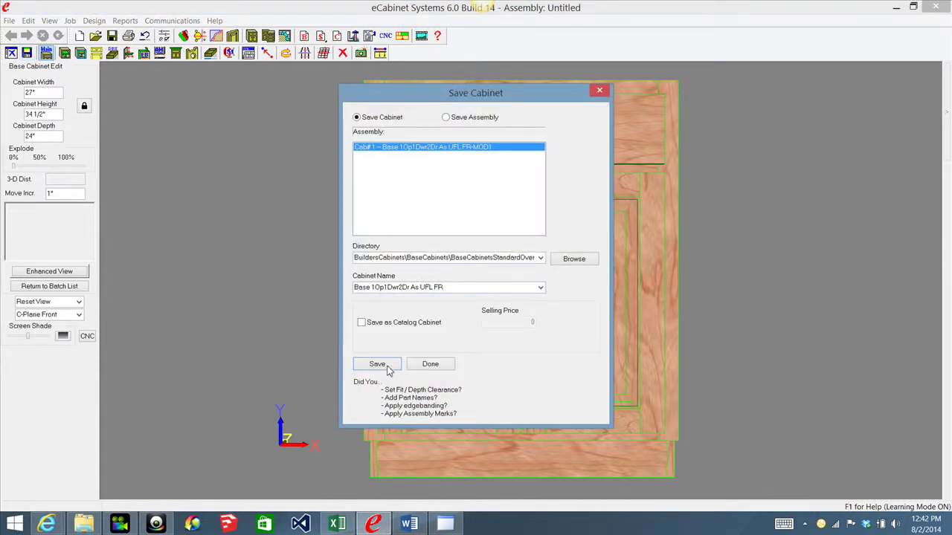
- Overwrite the Base 1Op1Dwr2Dr As UFL FR library file, then return to the batch without applying changes
{"action": "left_click", "coordinate": [384, 371]}
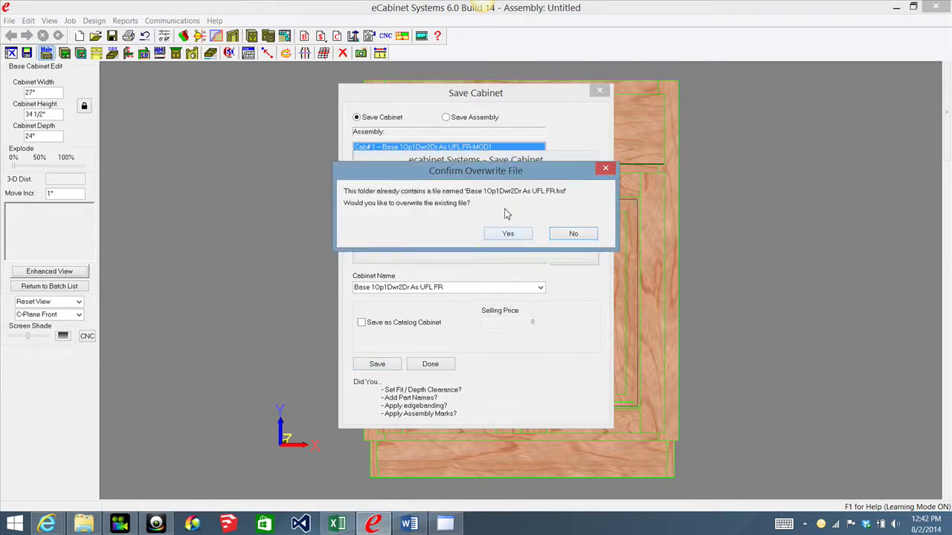
{"action": "left_click", "coordinate": [508, 234]}
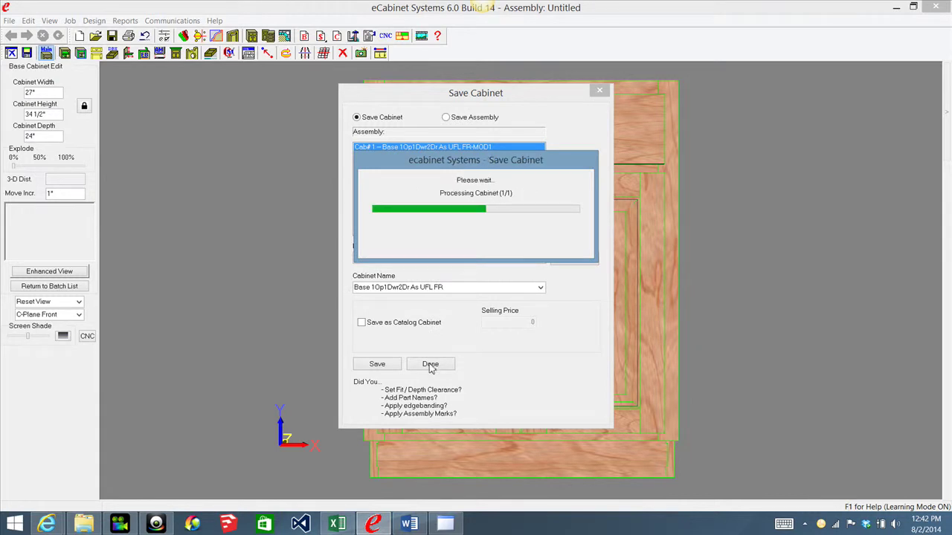
{"action": "left_click", "coordinate": [430, 365]}
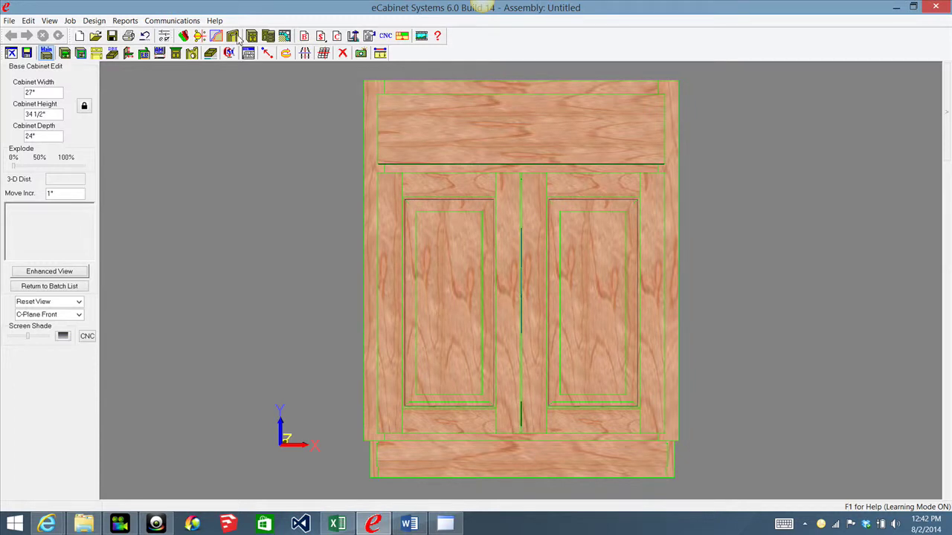
{"action": "left_click", "coordinate": [268, 37]}
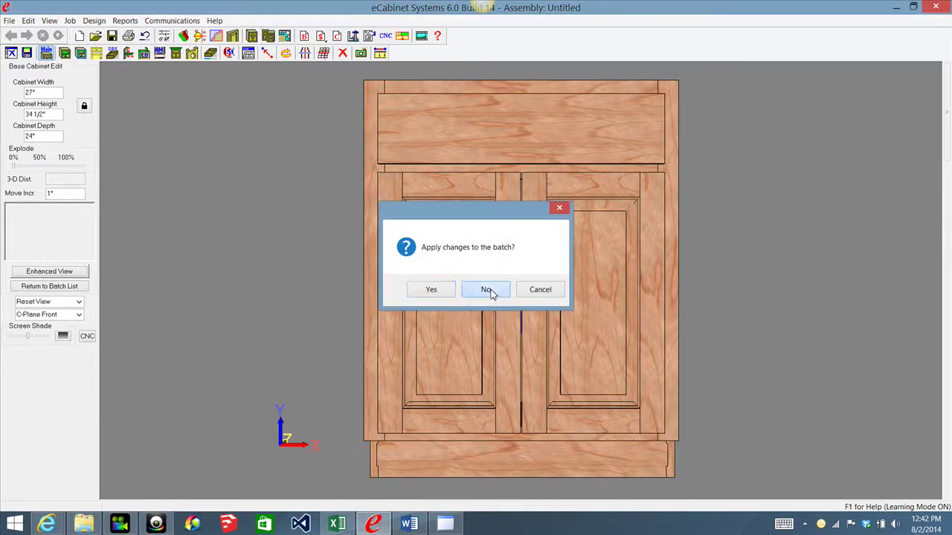
{"action": "left_click", "coordinate": [487, 291]}
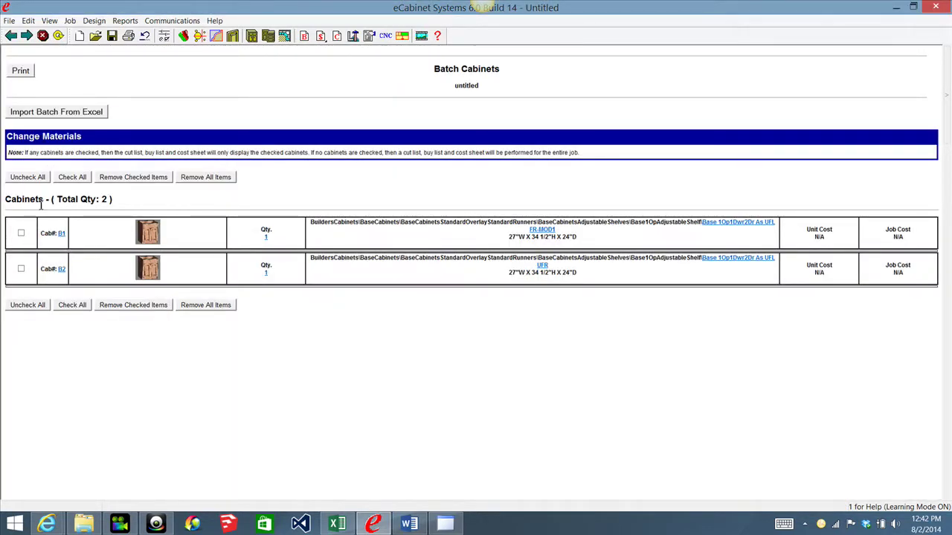
- Remove the finished cabinet B1 from the batch
{"action": "left_click", "coordinate": [21, 233]}
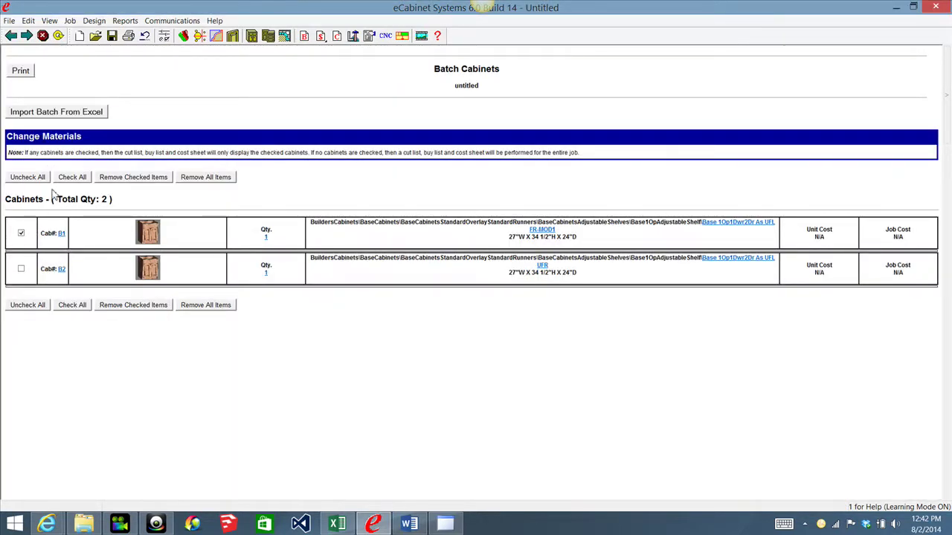
{"action": "left_click", "coordinate": [118, 179]}
{"action": "left_click", "coordinate": [463, 289]}
- In cabinet UFL UFR, set the DSR DNC, DST DNC and DSL DNC stretchers to phantom parts
{"action": "left_click", "coordinate": [149, 237]}
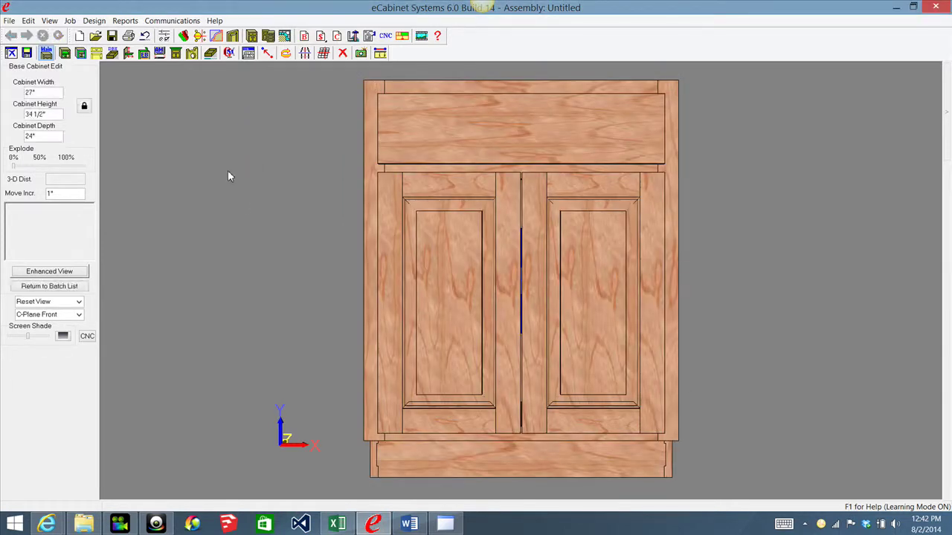
{"action": "right_click", "coordinate": [219, 177]}
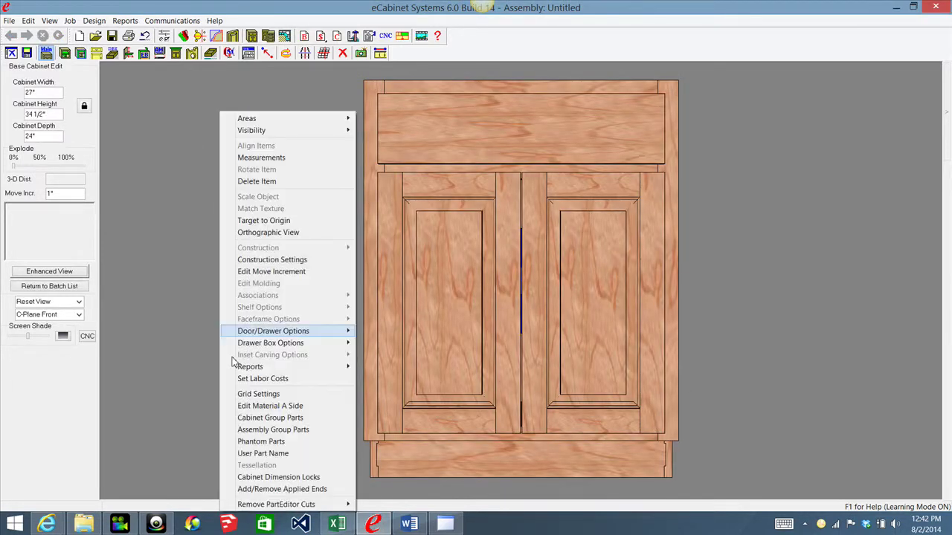
{"action": "left_click", "coordinate": [265, 442]}
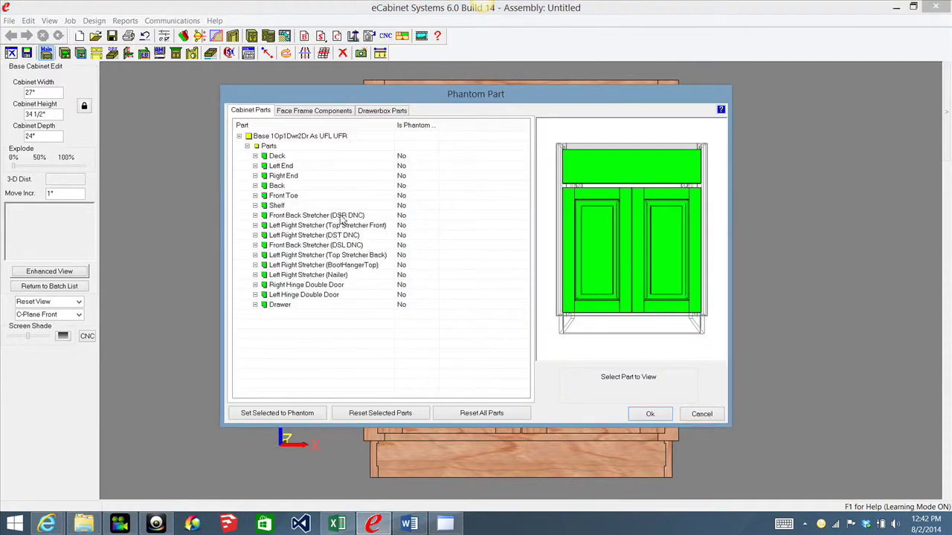
{"action": "left_click", "coordinate": [342, 217]}
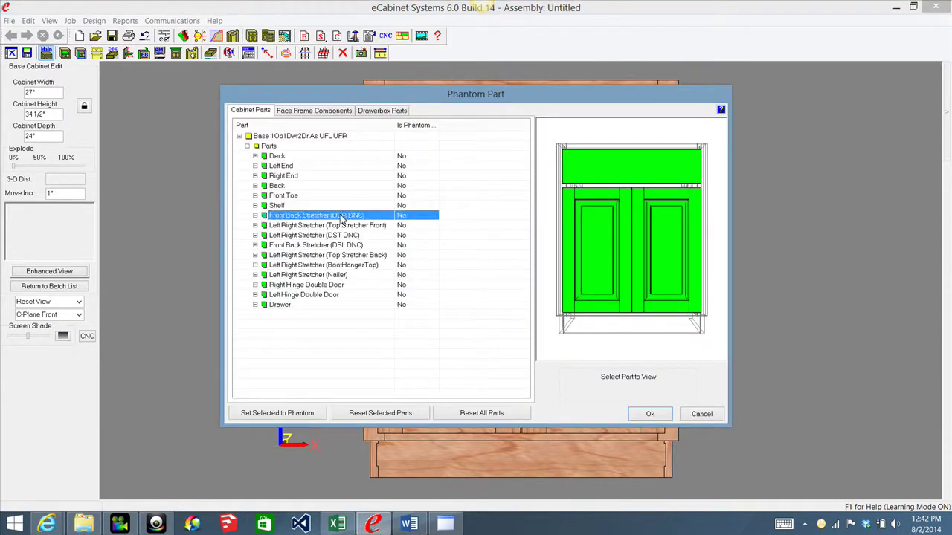
{"action": "left_click", "coordinate": [334, 237], "text": "ctrl"}
{"action": "left_click", "coordinate": [328, 245], "text": "ctrl"}
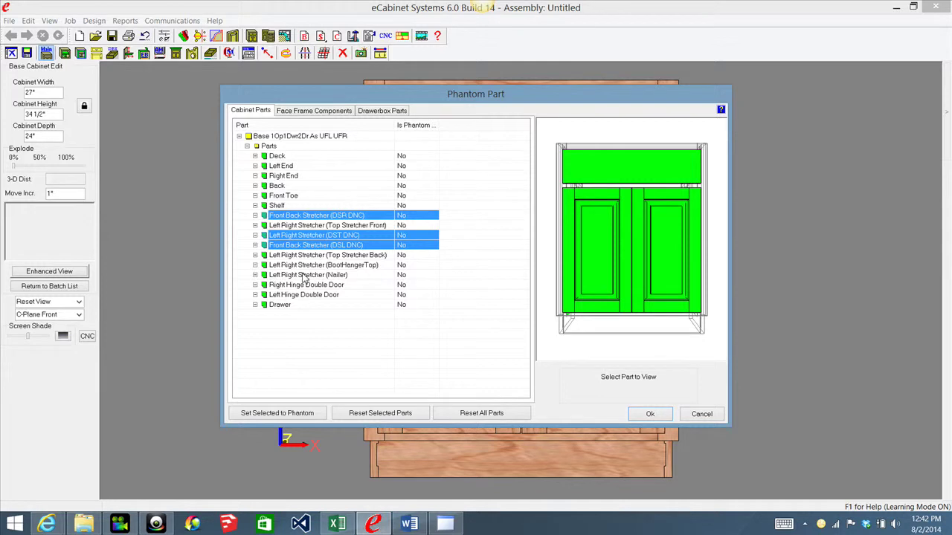
{"action": "left_click", "coordinate": [293, 417]}
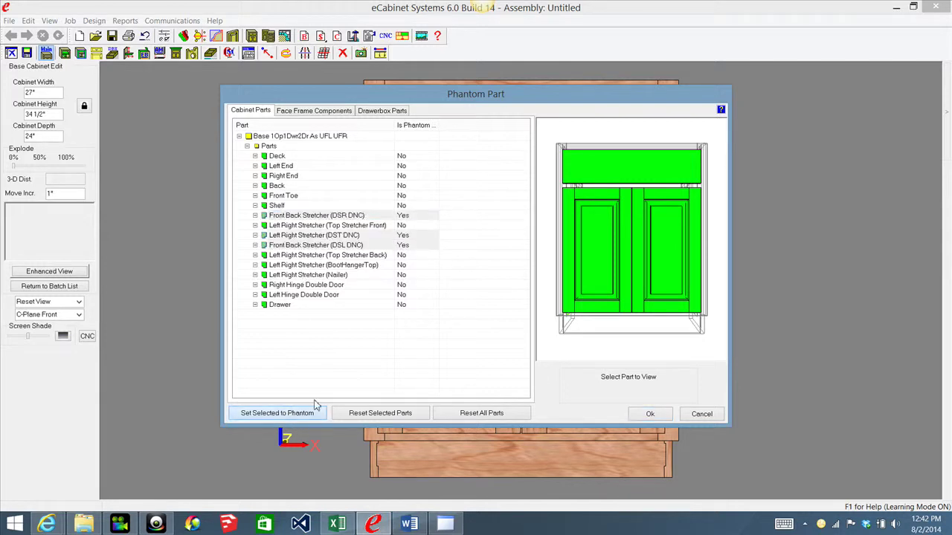
{"action": "left_click", "coordinate": [650, 415]}
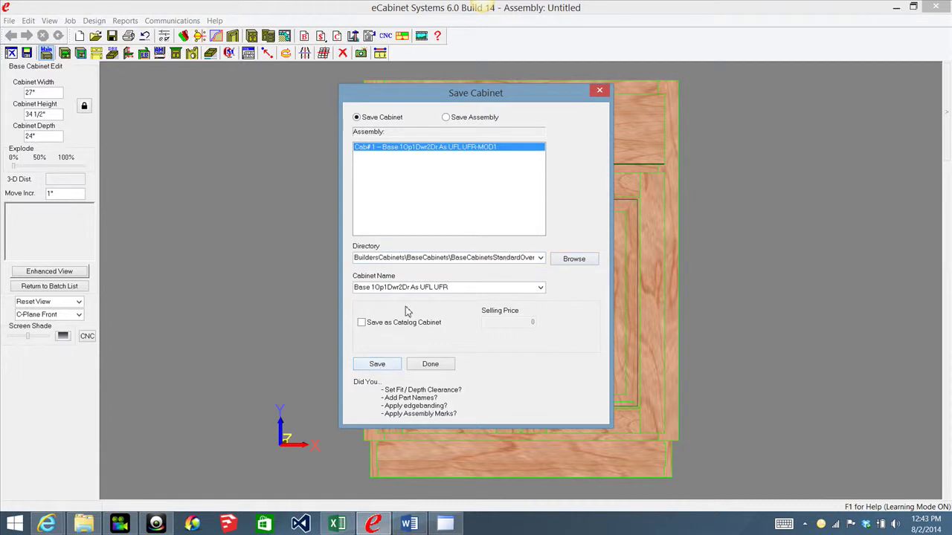
- Overwrite the Base 1Op1Dwr2Dr As UFL UFR library file with the phantom-stretcher version
{"action": "left_click", "coordinate": [378, 365]}
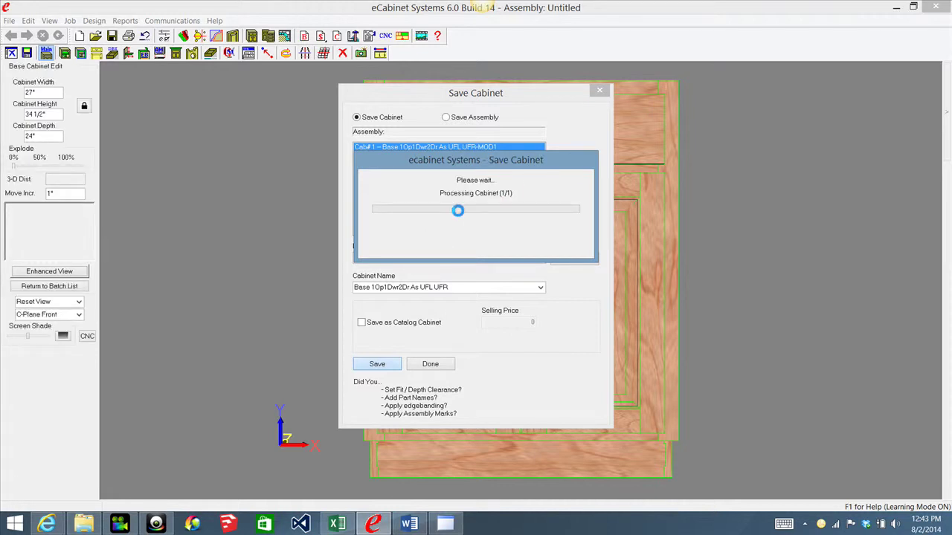
{"action": "left_click", "coordinate": [510, 233]}
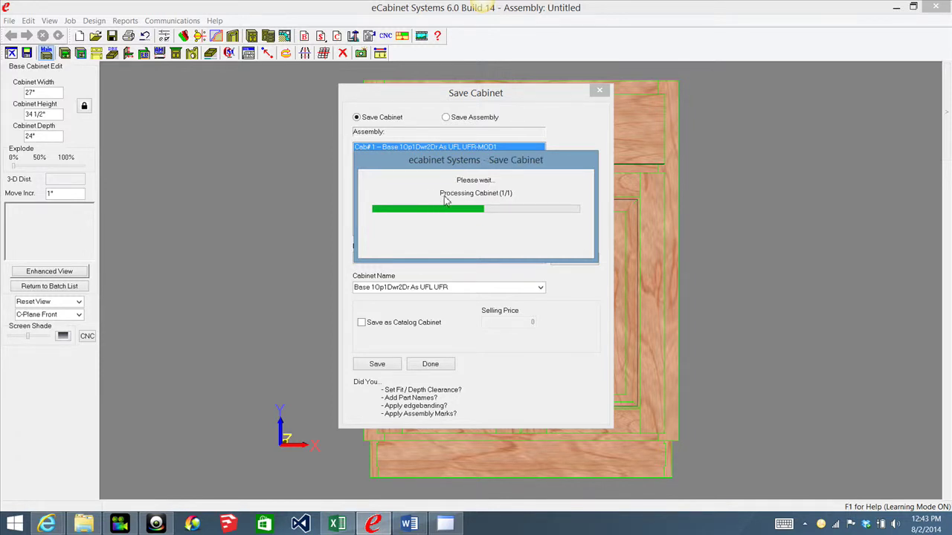
{"action": "left_click", "coordinate": [418, 365]}
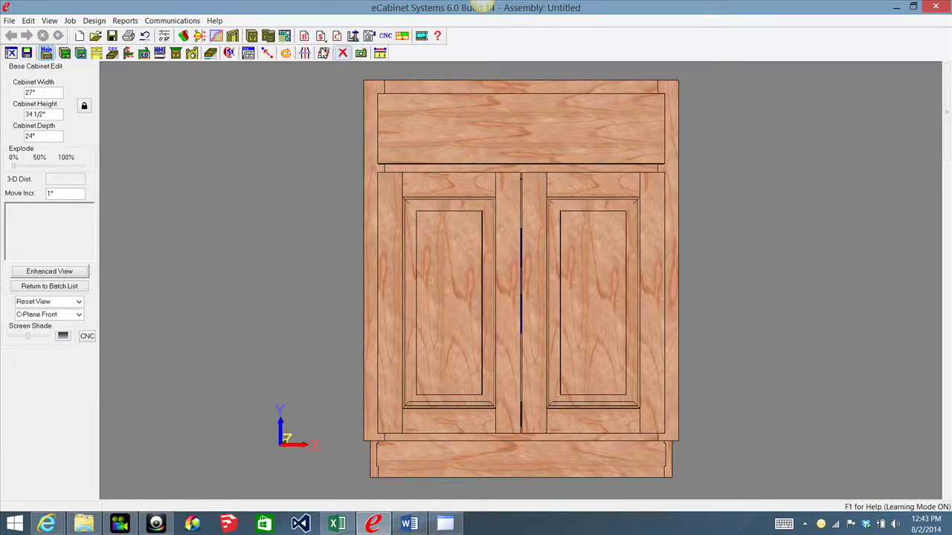
- Apply the edited cabinet to the batch with the batch settings for all items, then view the batch list
{"action": "left_click", "coordinate": [268, 36]}
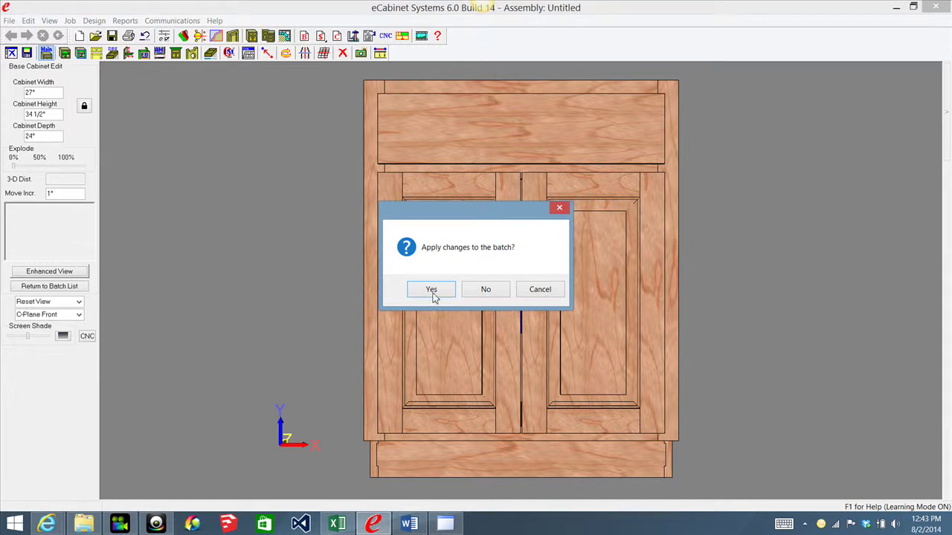
{"action": "left_click", "coordinate": [433, 290]}
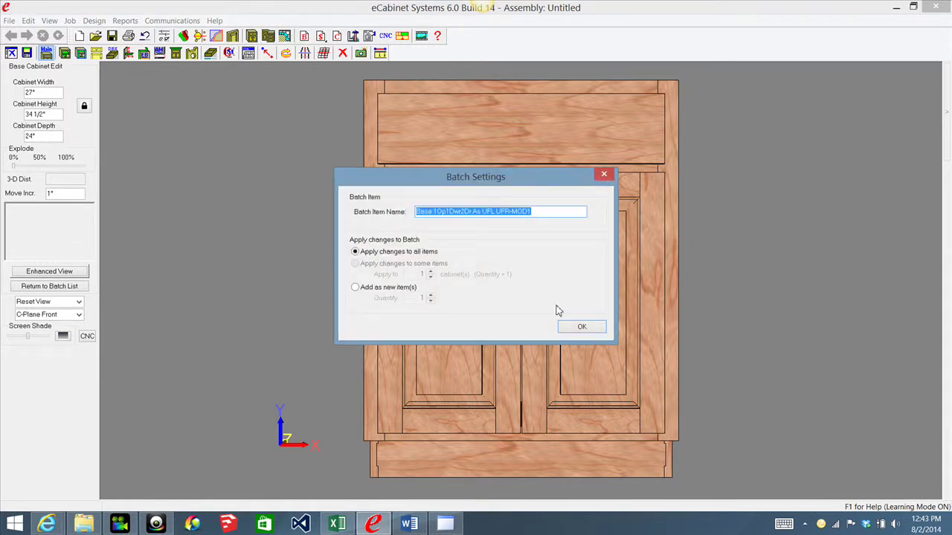
{"action": "left_click", "coordinate": [603, 174]}
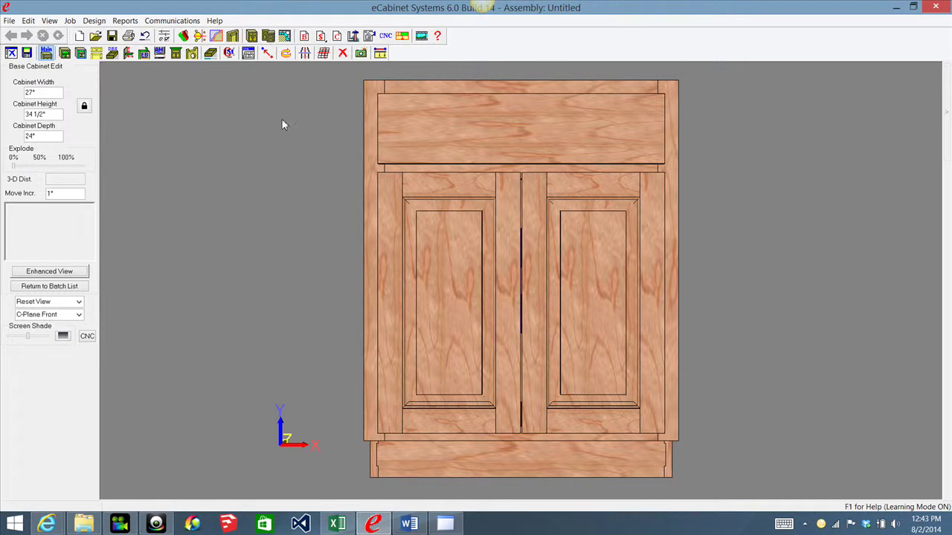
{"action": "left_click", "coordinate": [268, 36]}
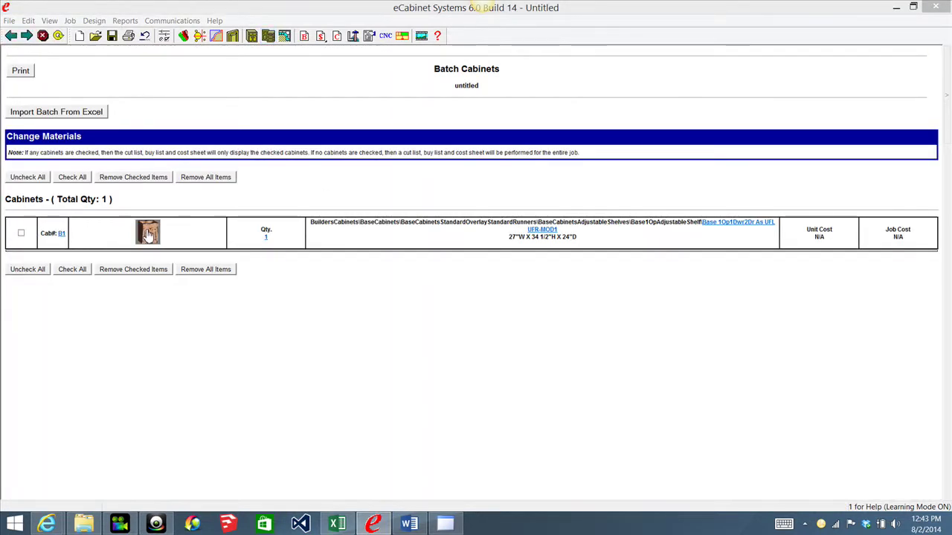
- Remove cabinet B1 so the Batch Cabinets list shows -Empty-
{"action": "left_click", "coordinate": [21, 233]}
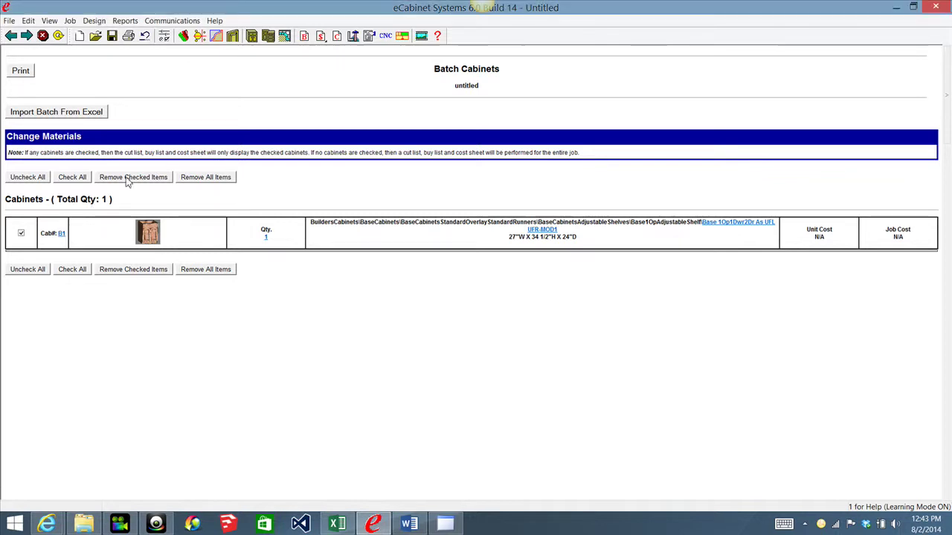
{"action": "left_click", "coordinate": [120, 181]}
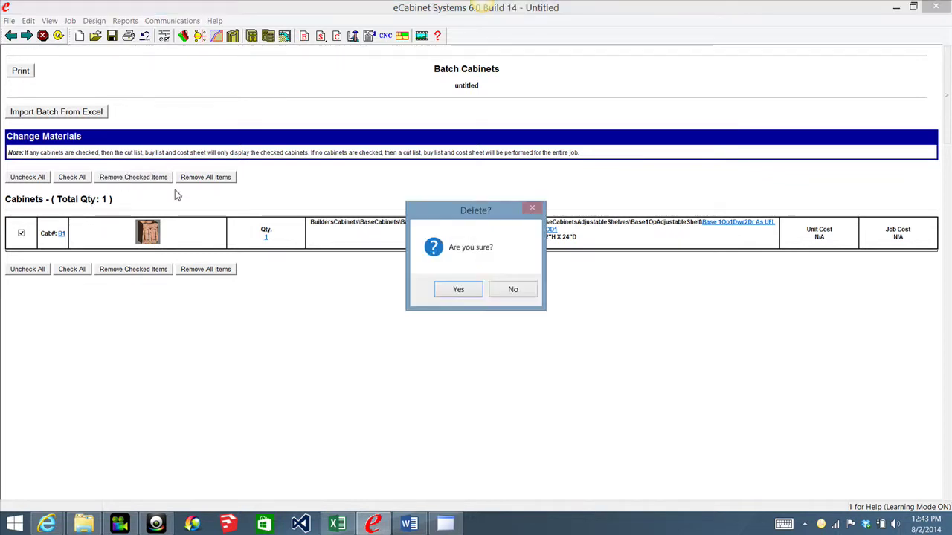
{"action": "left_click", "coordinate": [468, 289]}
{"action": "mouse_move", "coordinate": [944, 96]}
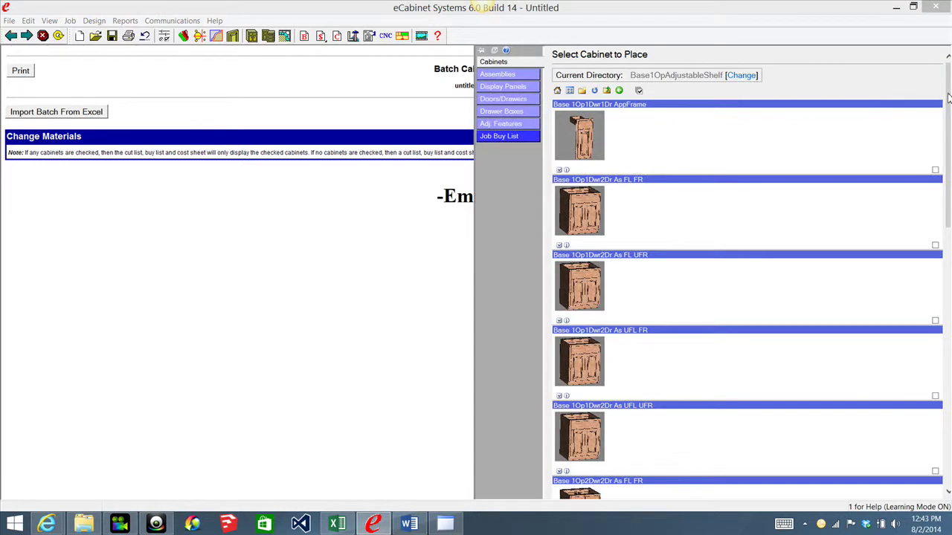
{"action": "left_click_drag", "start_coordinate": [948, 113], "coordinate": [949, 126]}
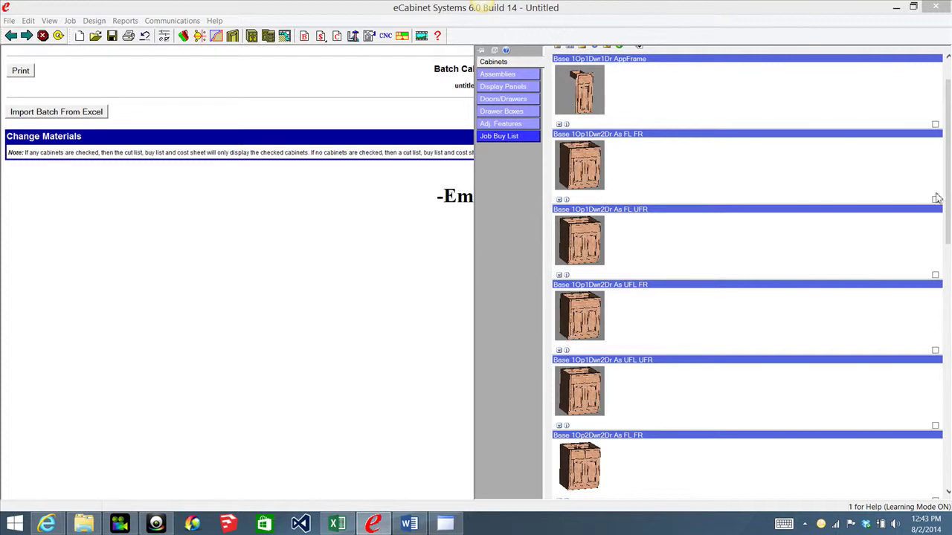
{"action": "mouse_move", "coordinate": [949, 177]}
{"action": "left_mouse_down"}
{"action": "mouse_move", "coordinate": [949, 405]}
{"action": "mouse_move", "coordinate": [949, 187]}
{"action": "left_mouse_up"}
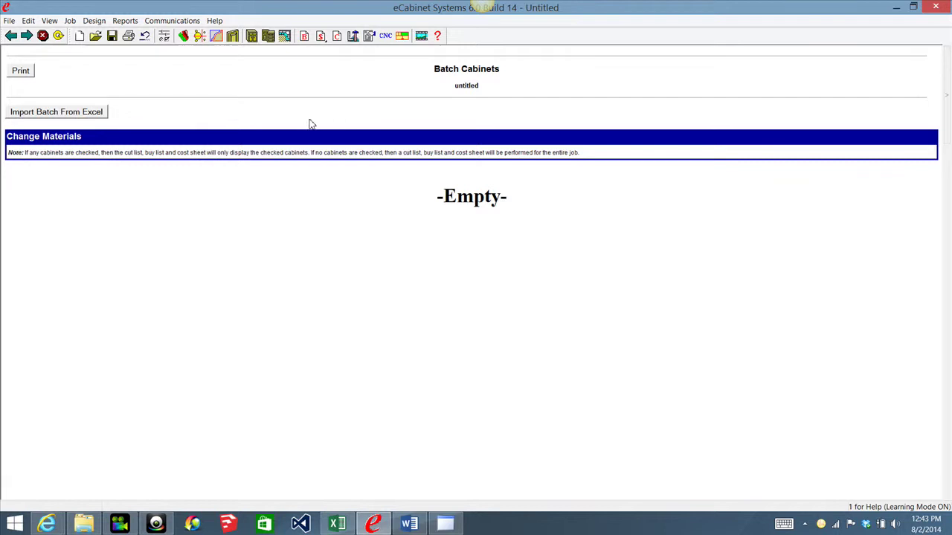